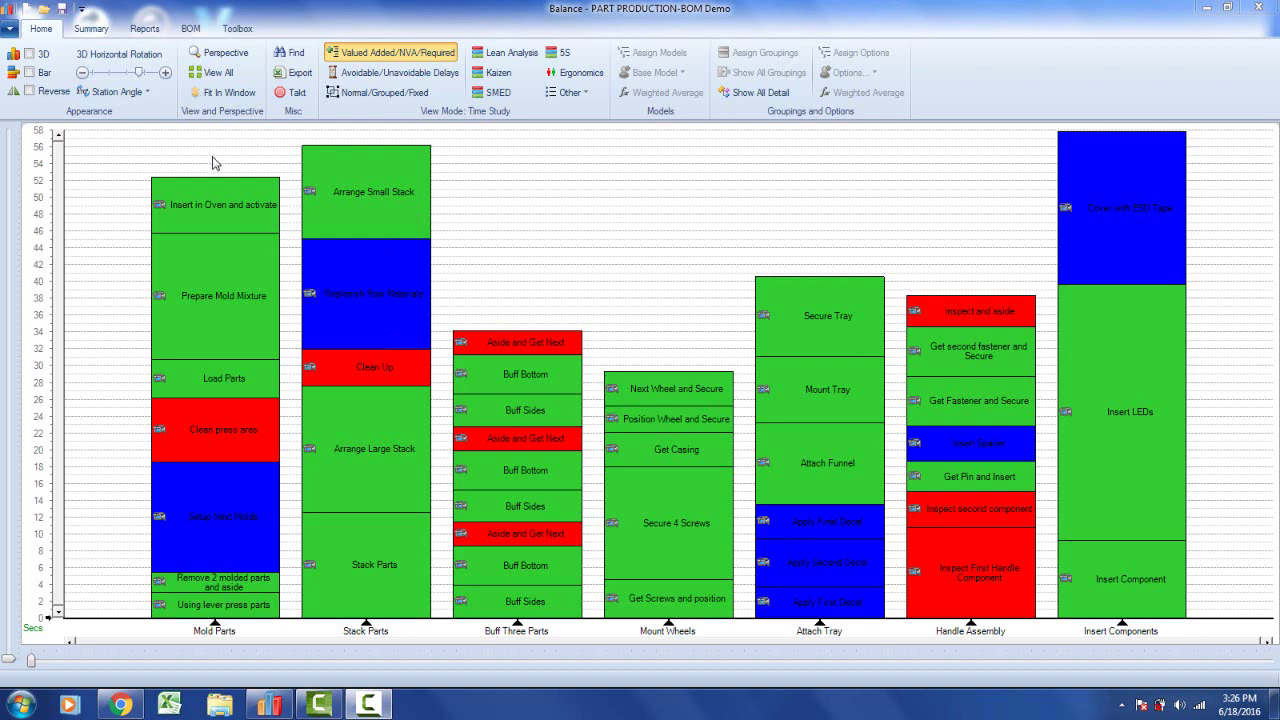
- Move Arrange Small Stack from Stack Parts to the top of Mount Wheels, and try relocating Replenish Raw Materials as well
{"action": "left_click", "coordinate": [341, 197]}
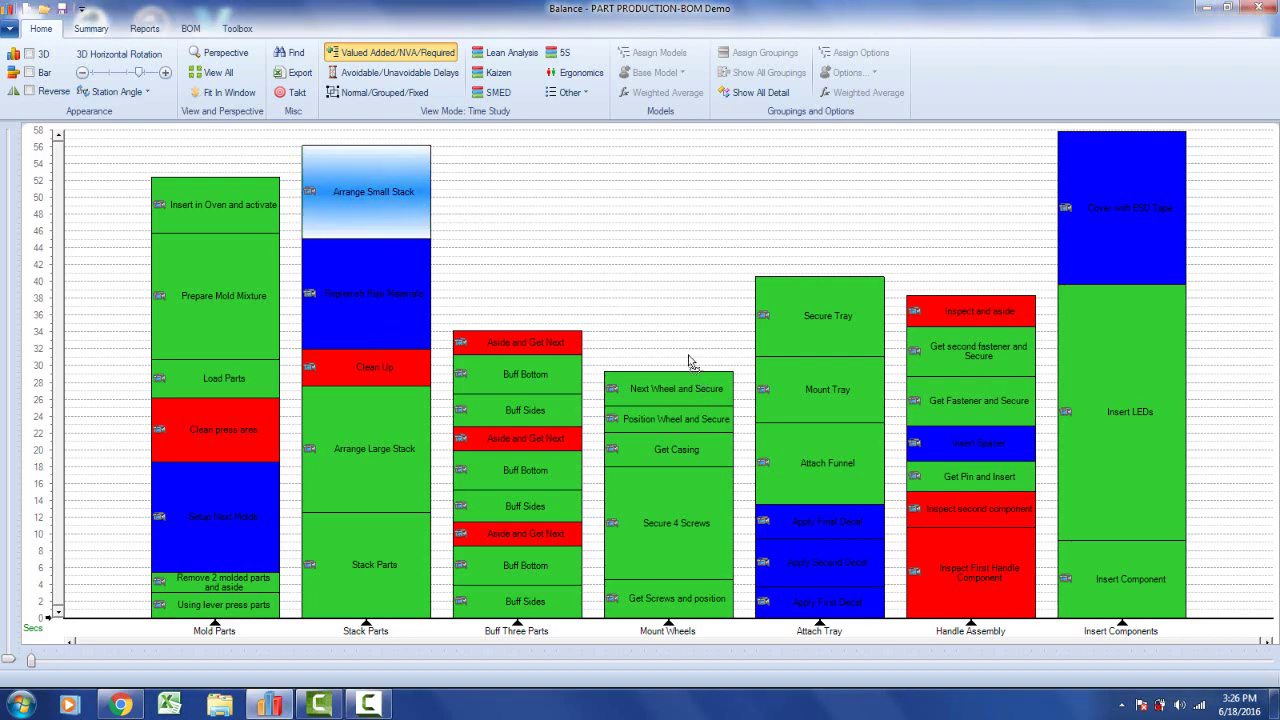
{"action": "left_click_drag", "start_coordinate": [688, 362], "coordinate": [678, 338]}
{"action": "left_click", "coordinate": [334, 332]}
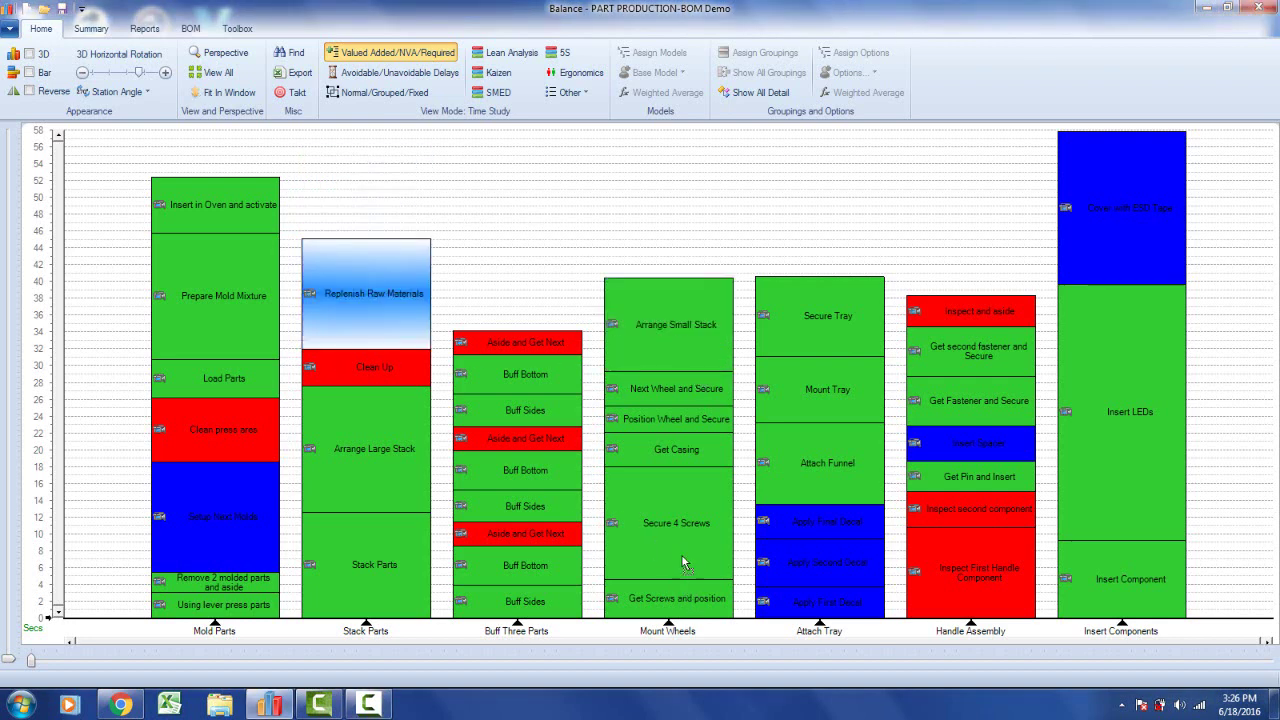
{"action": "left_click_drag", "start_coordinate": [681, 563], "coordinate": [362, 322]}
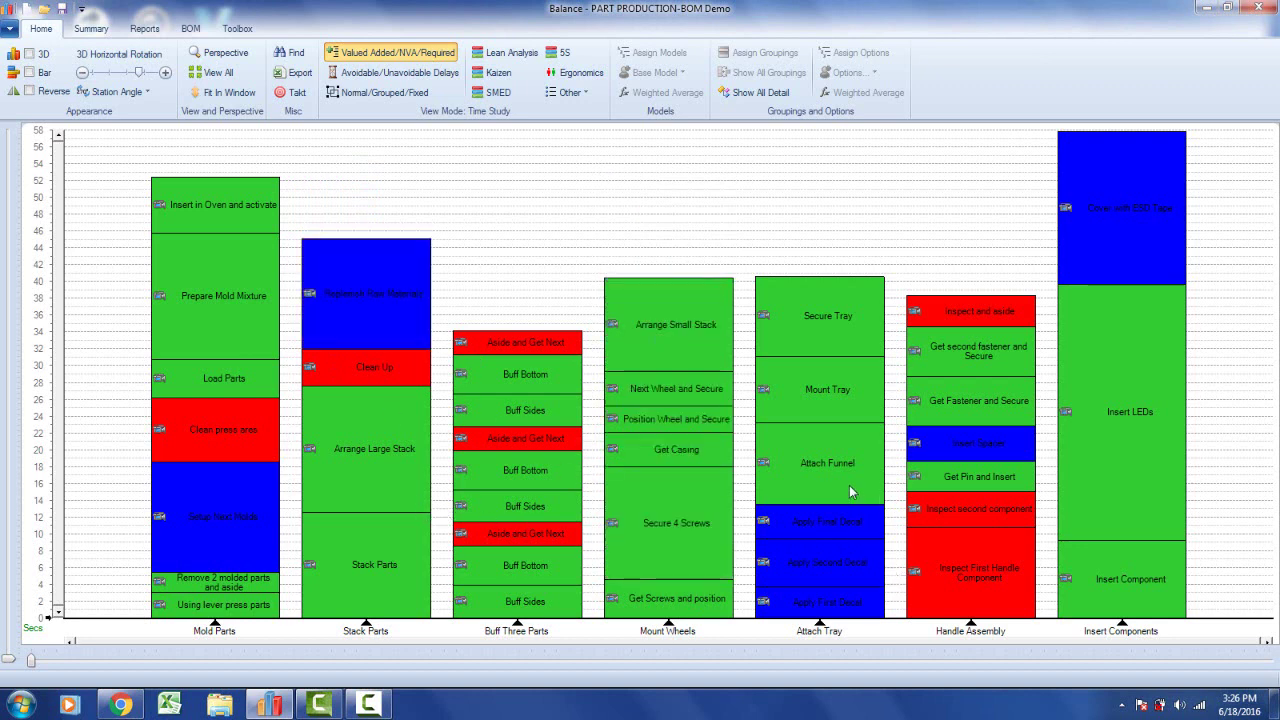
- Move Attach Funnel onto Buff Three Parts, and stack Insert Component and Insert in Oven and activate on Attach Tray
{"action": "left_click_drag", "start_coordinate": [849, 485], "coordinate": [558, 320]}
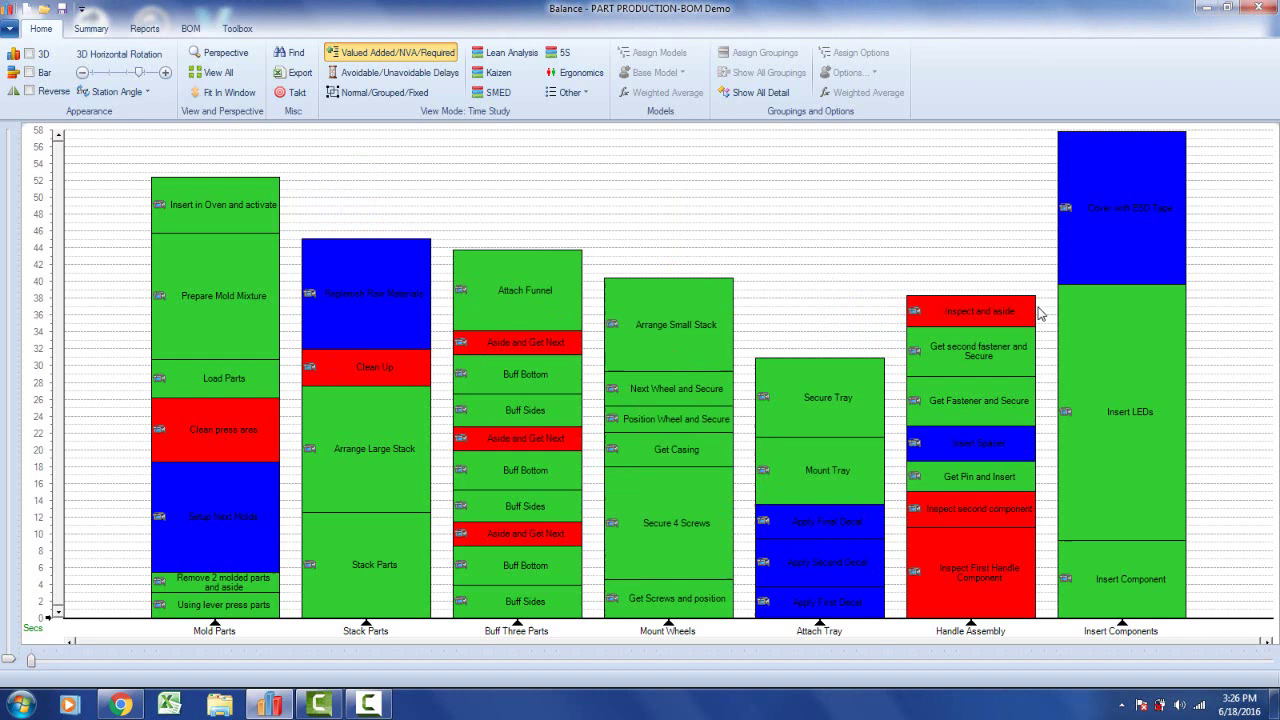
{"action": "left_click_drag", "start_coordinate": [1115, 565], "coordinate": [856, 322]}
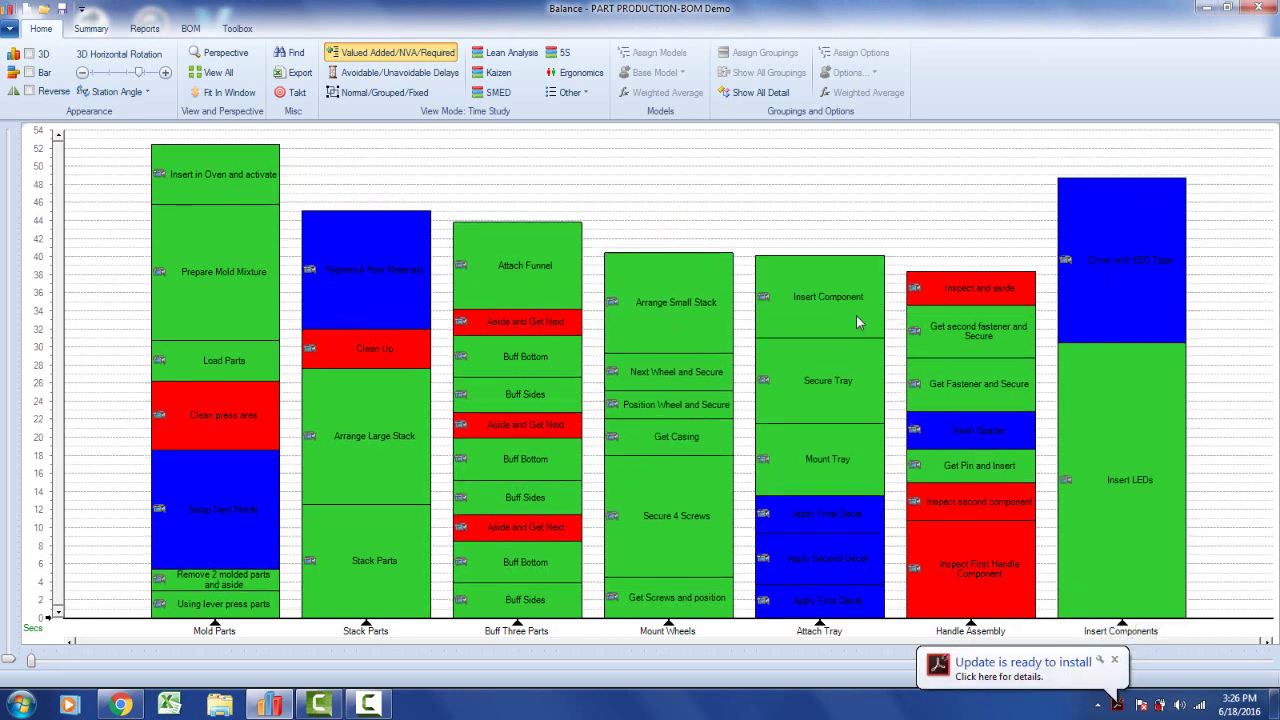
{"action": "left_click_drag", "start_coordinate": [214, 180], "coordinate": [791, 271]}
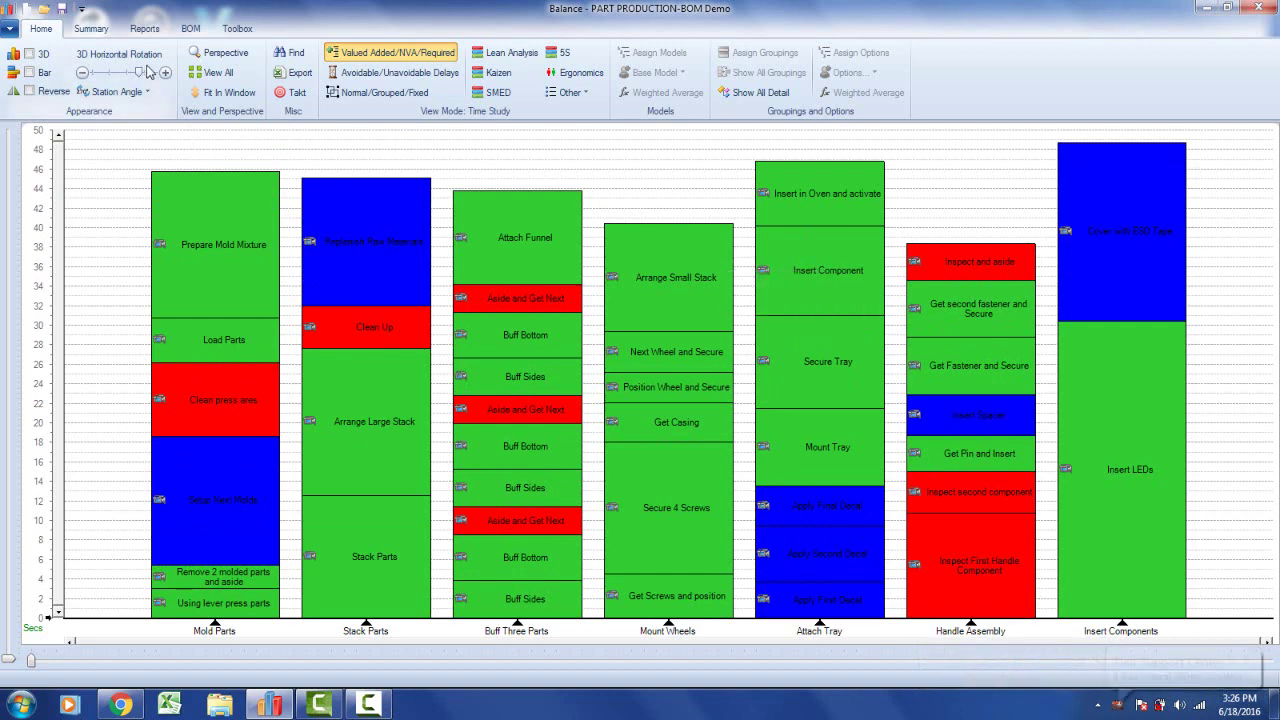
{"action": "left_click", "coordinate": [89, 30]}
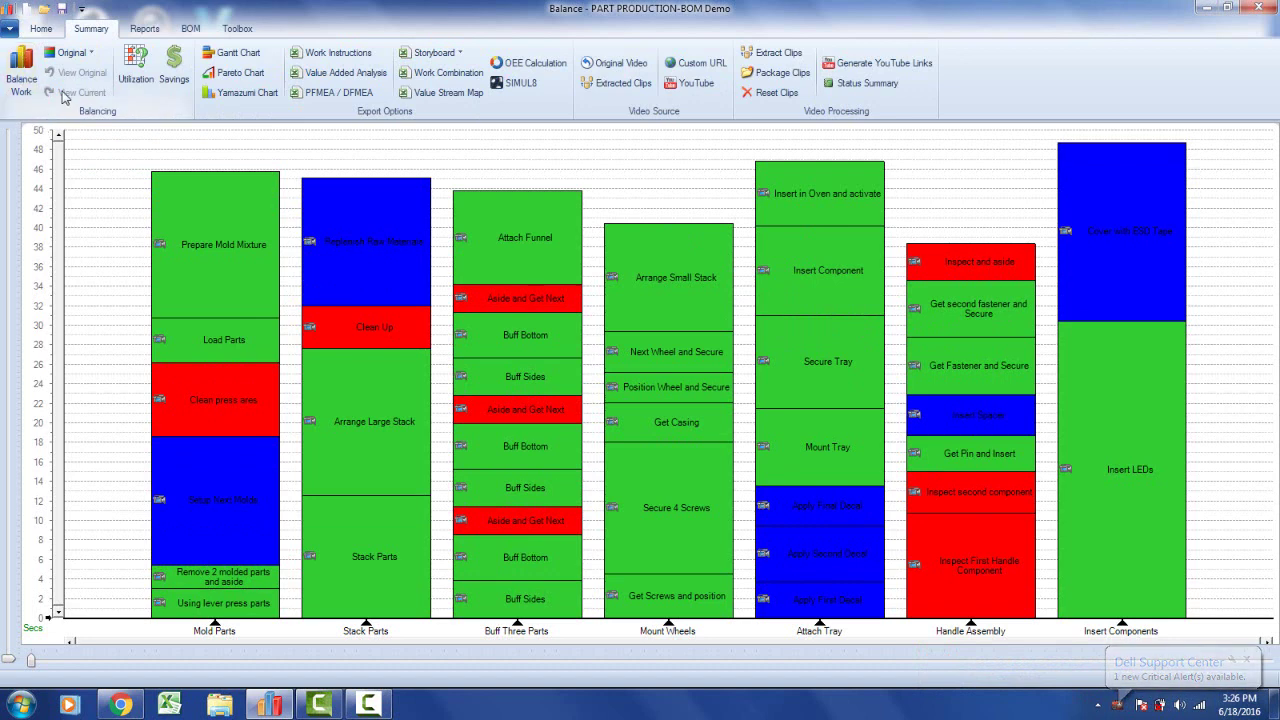
{"action": "left_click", "coordinate": [92, 57]}
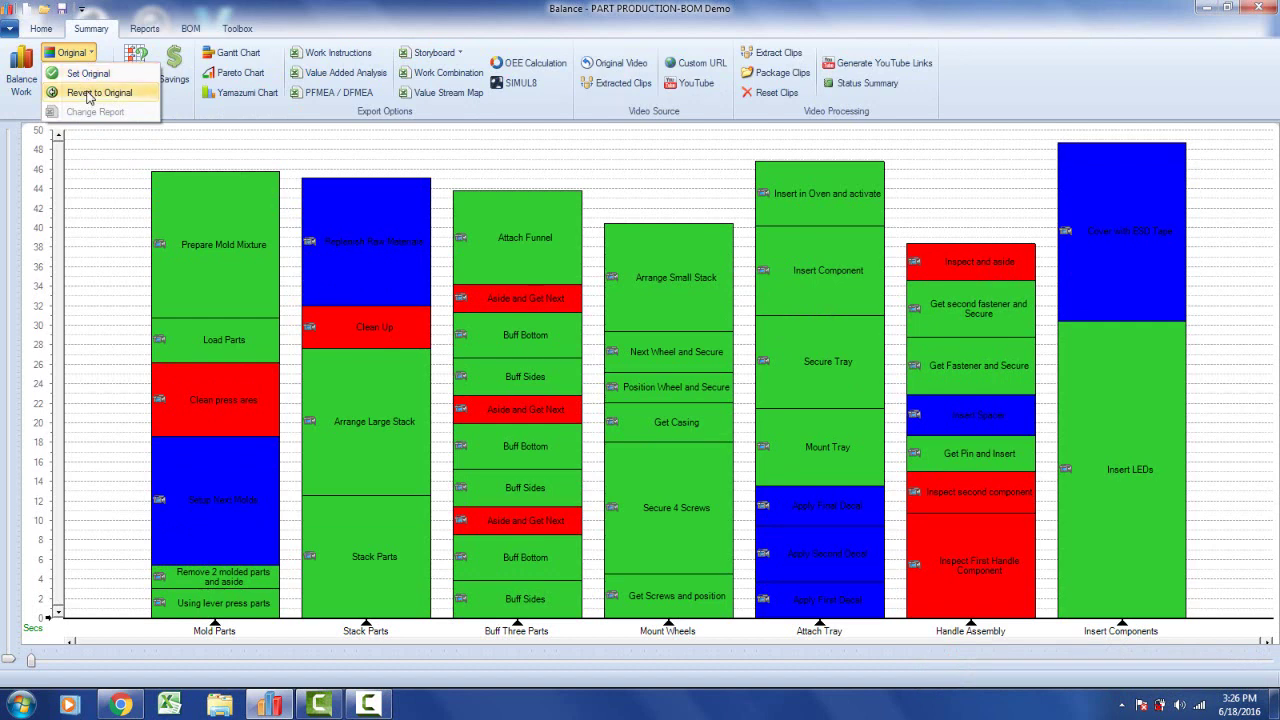
{"action": "left_click", "coordinate": [94, 152]}
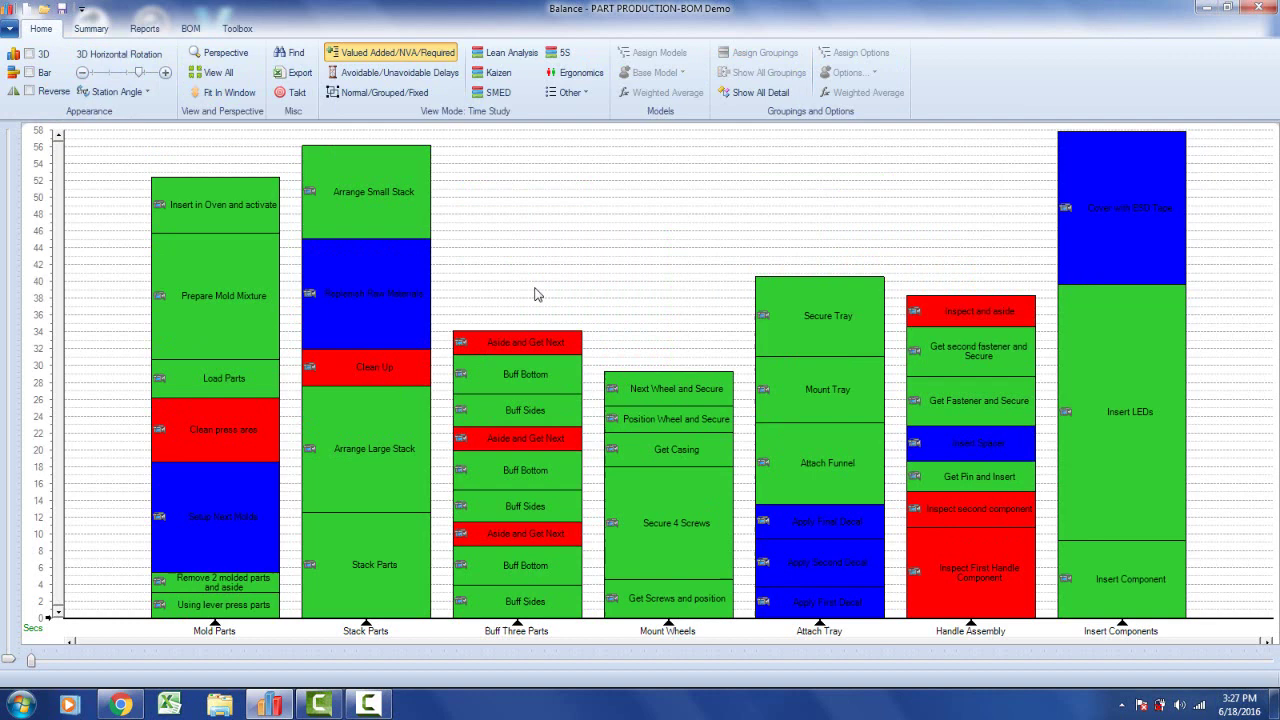
- Set the current seven-station line balance as the original balance
{"action": "left_click", "coordinate": [85, 31]}
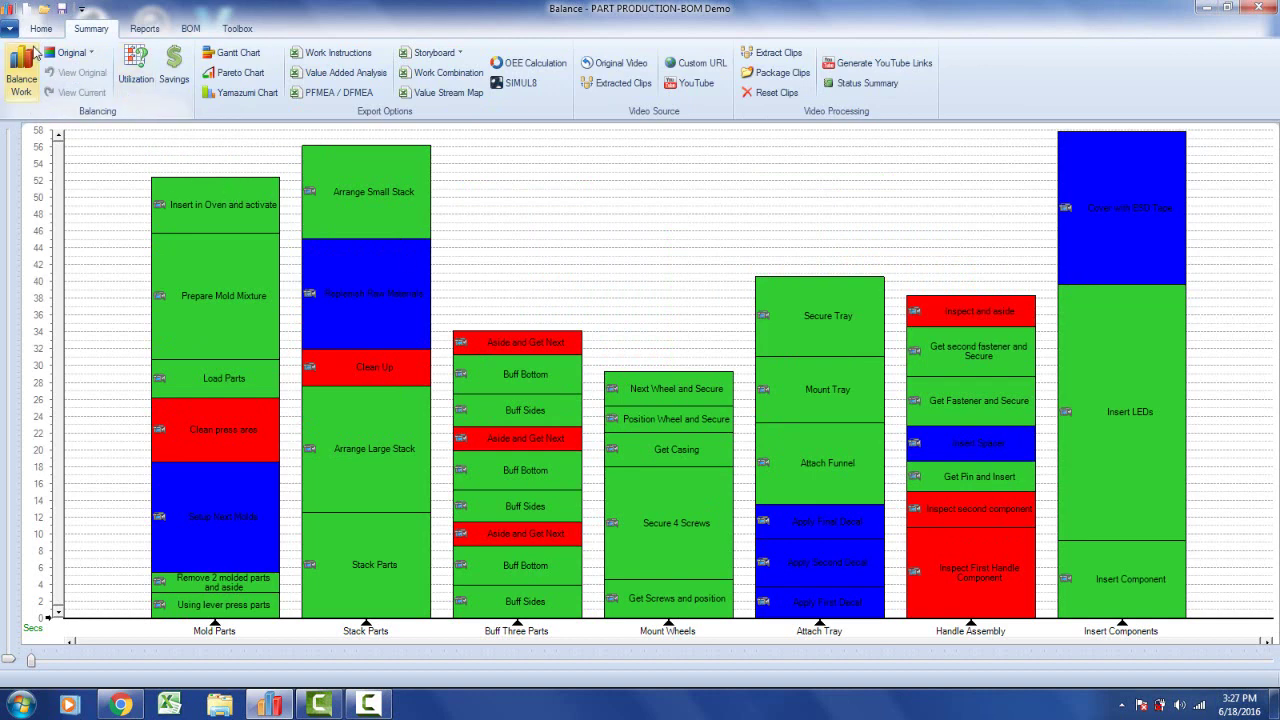
{"action": "left_click", "coordinate": [70, 53]}
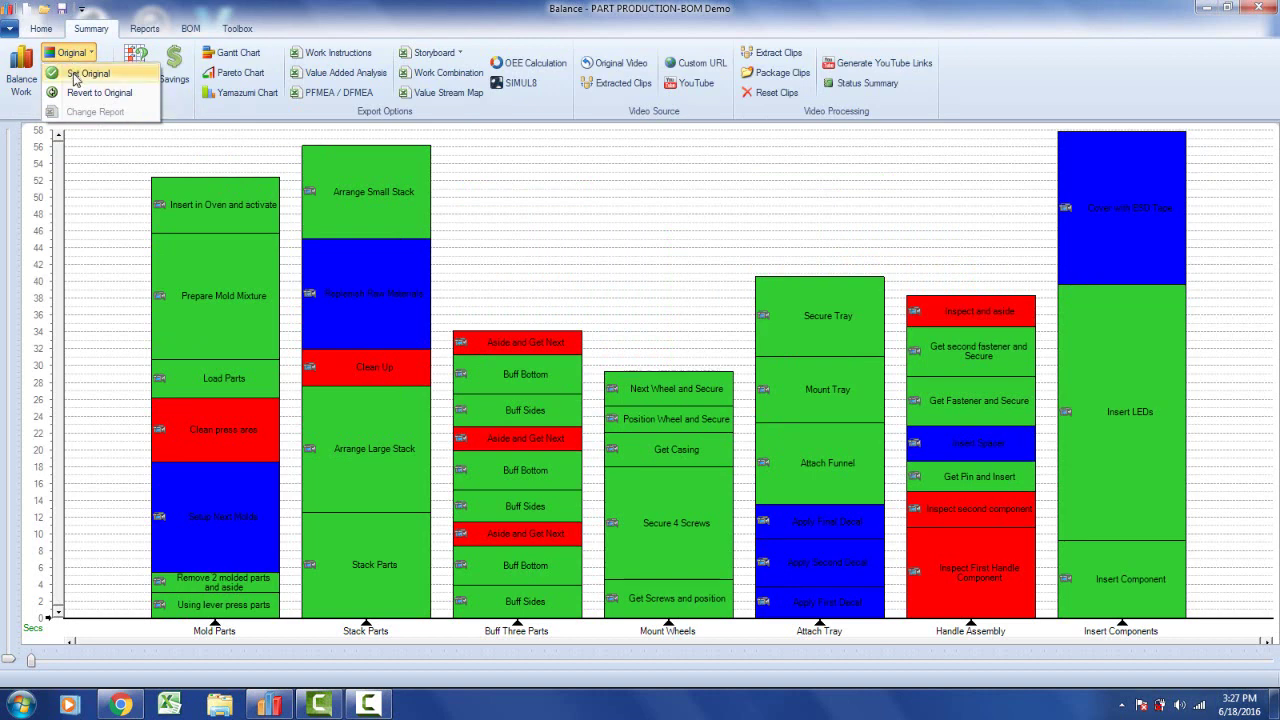
{"action": "left_click", "coordinate": [80, 74]}
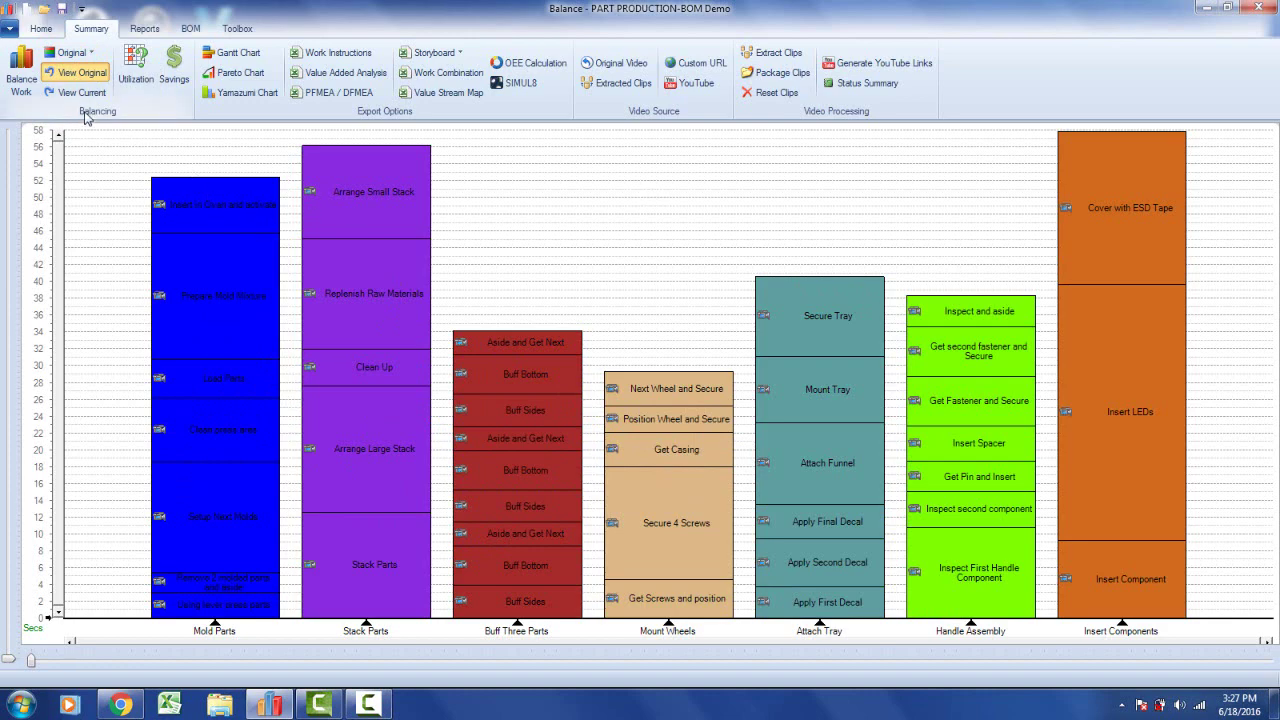
- Balance the work by operators for 4 desired operators and display the resulting balance
{"action": "left_click", "coordinate": [26, 72]}
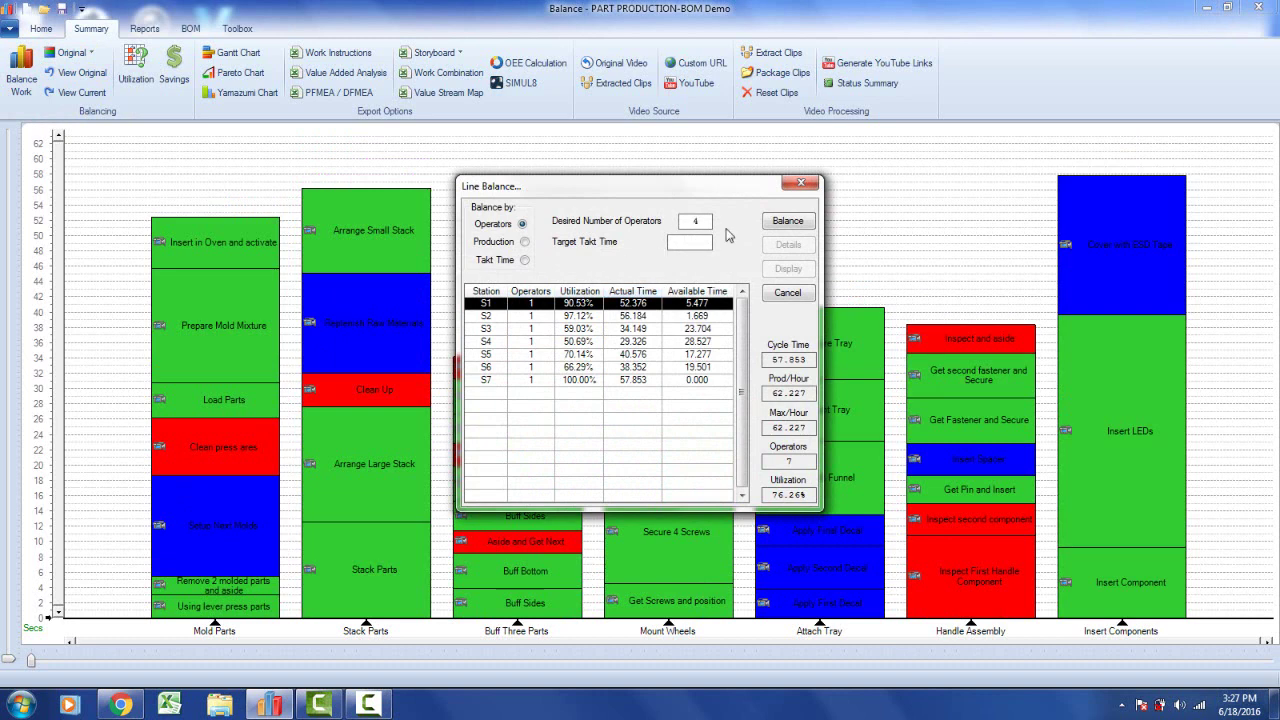
{"action": "left_click", "coordinate": [784, 224]}
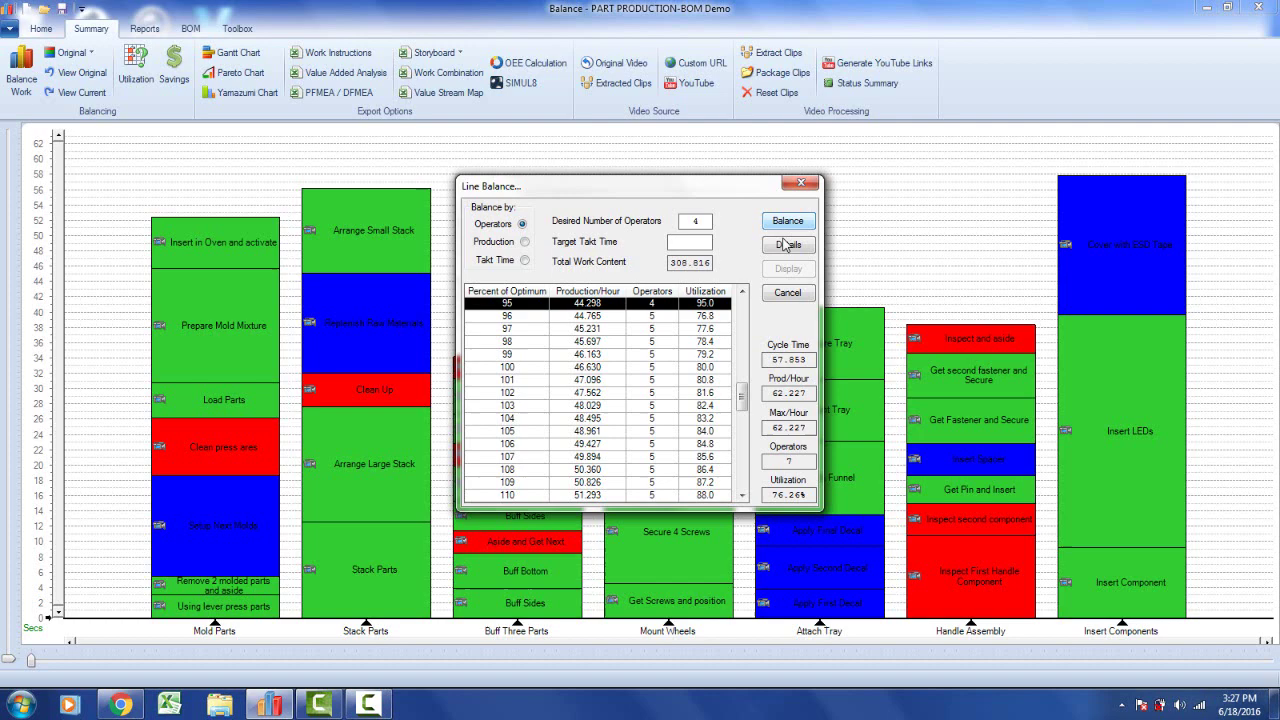
{"action": "left_click", "coordinate": [789, 268]}
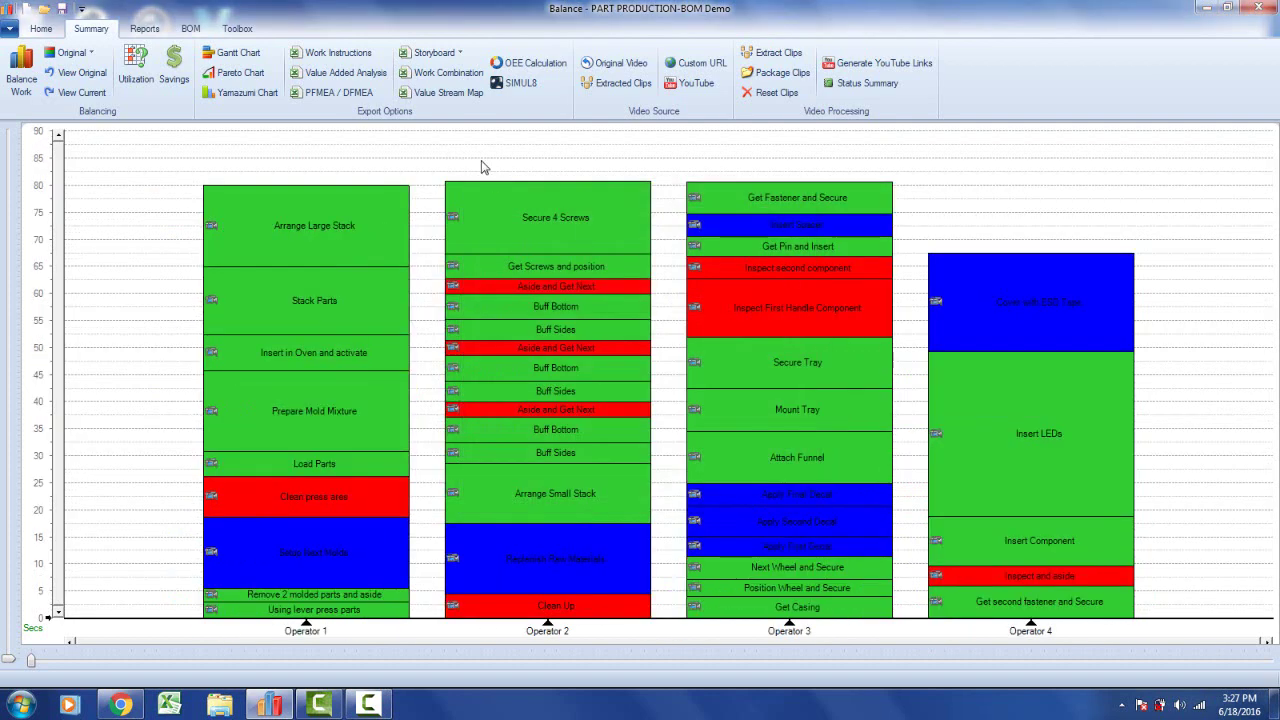
- View the current balance colour-coded by original station and check the original station of individual tasks across the operators
{"action": "left_click", "coordinate": [86, 97]}
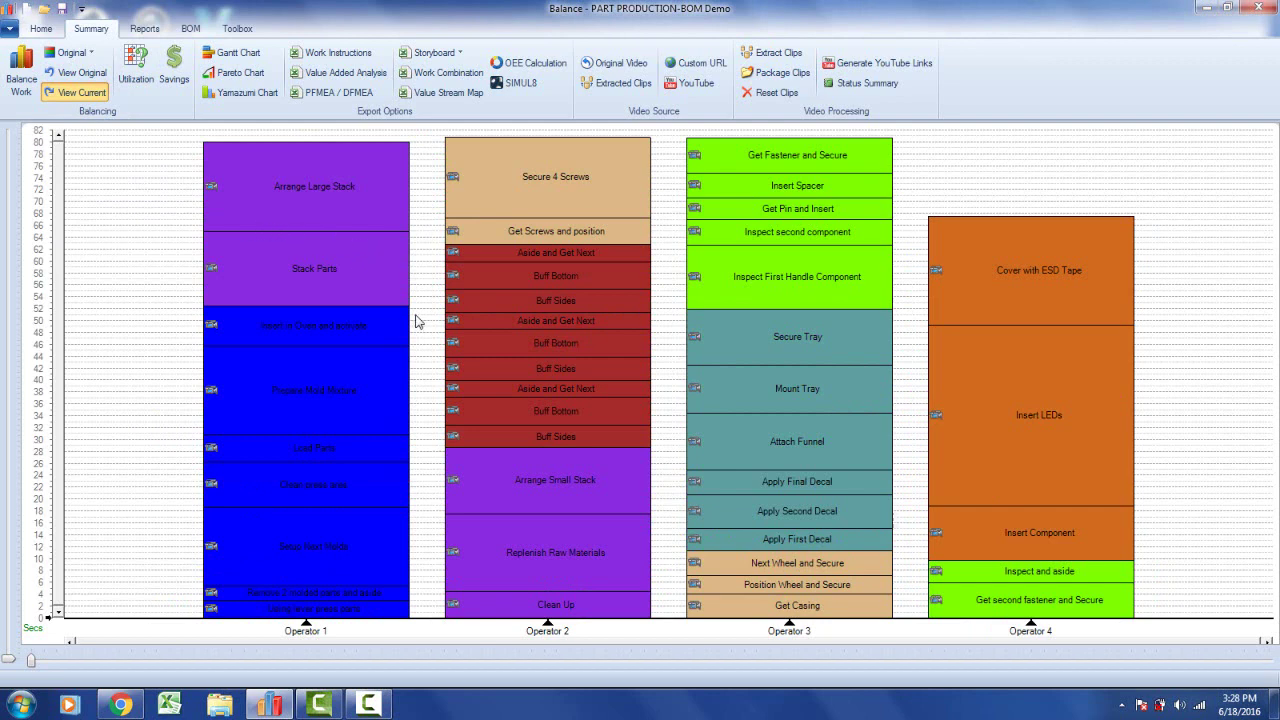
{"action": "mouse_move", "coordinate": [380, 212]}
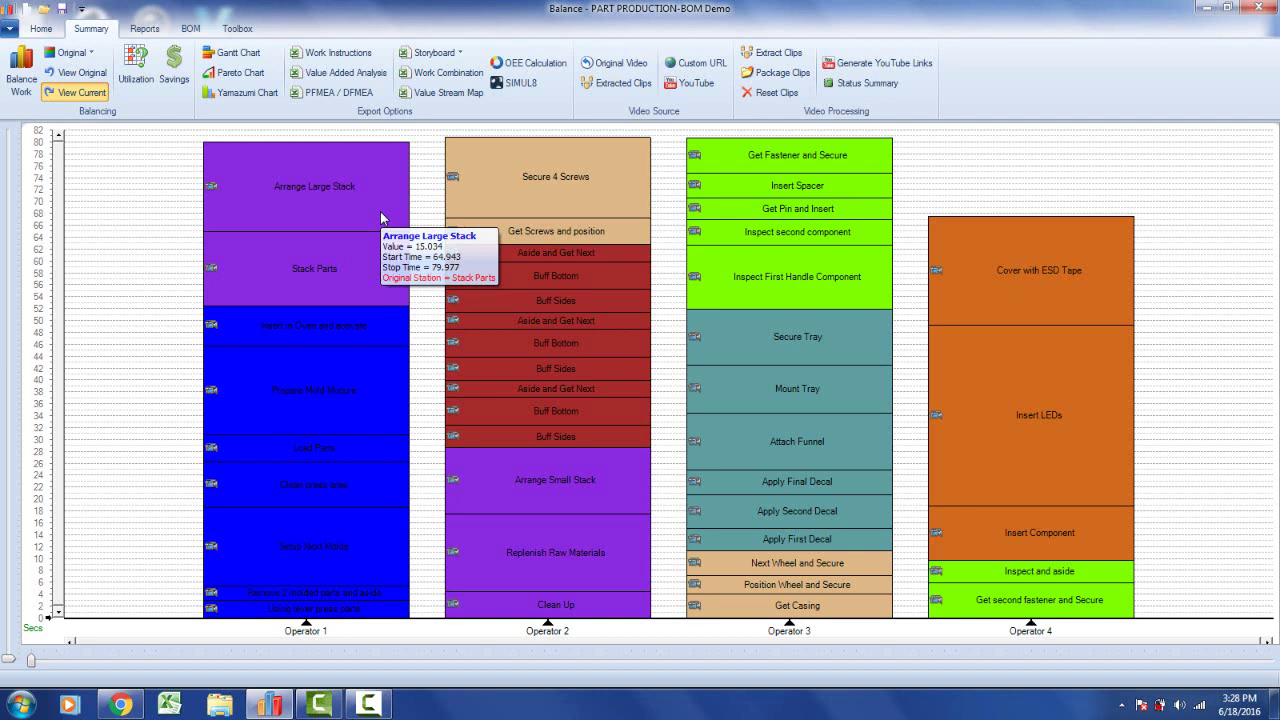
{"action": "mouse_move", "coordinate": [525, 280]}
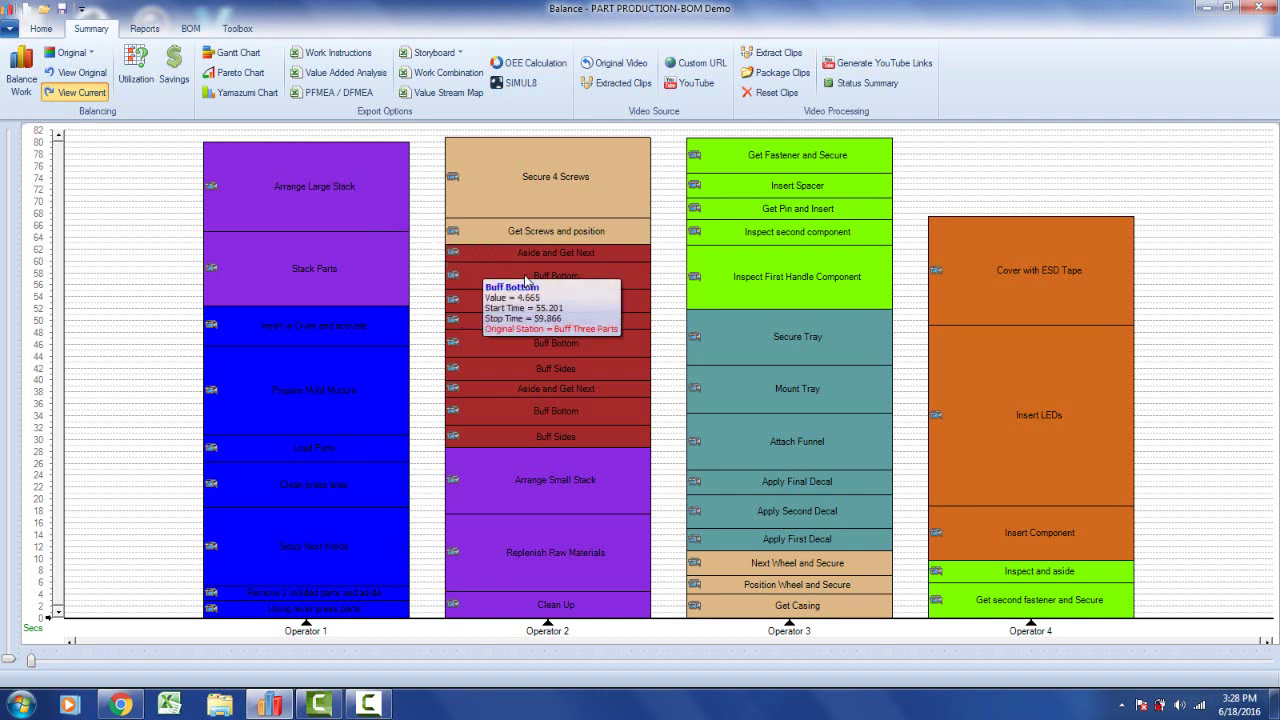
{"action": "mouse_move", "coordinate": [760, 270]}
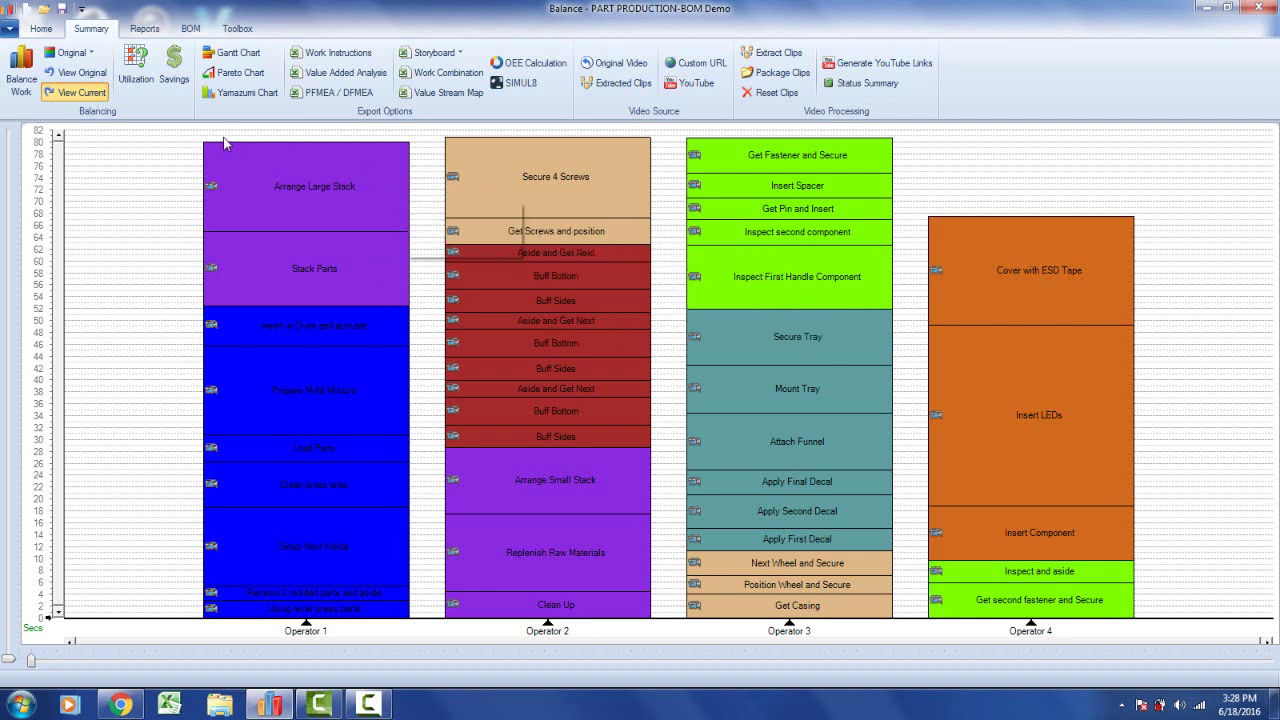
- Revert the four-operator chart to the original balance
{"action": "left_click", "coordinate": [76, 56]}
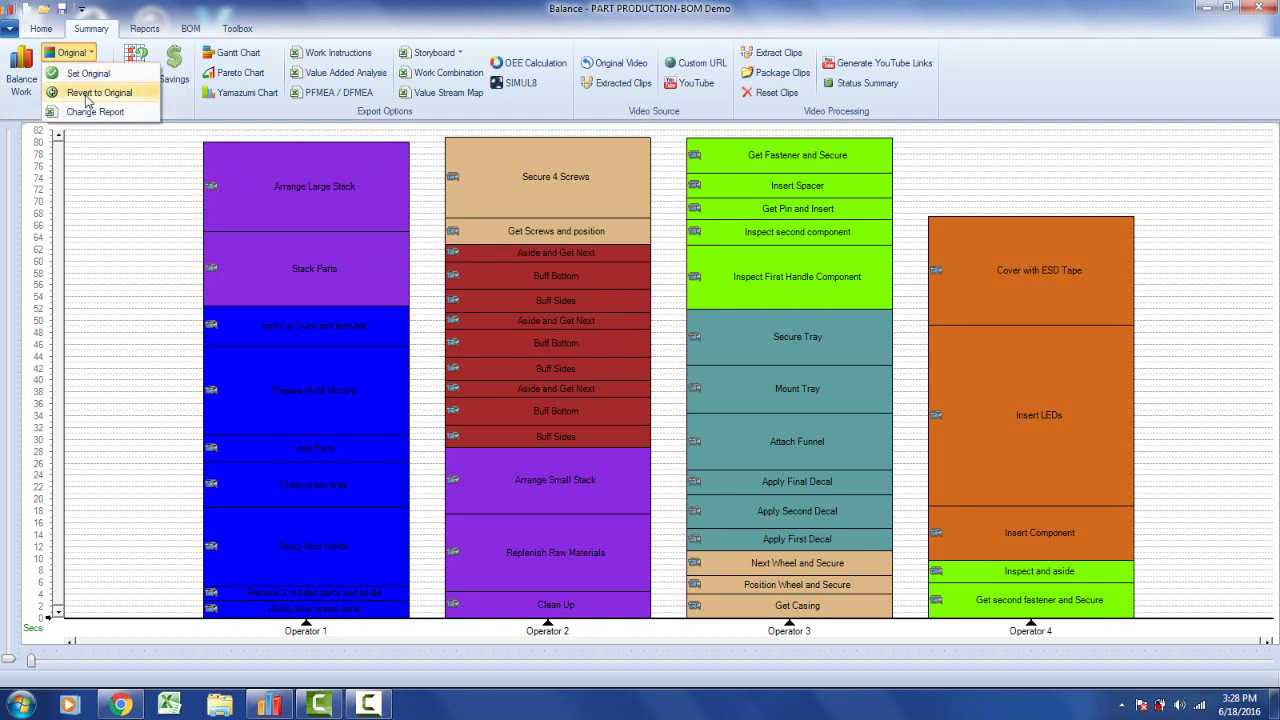
{"action": "left_click", "coordinate": [90, 93]}
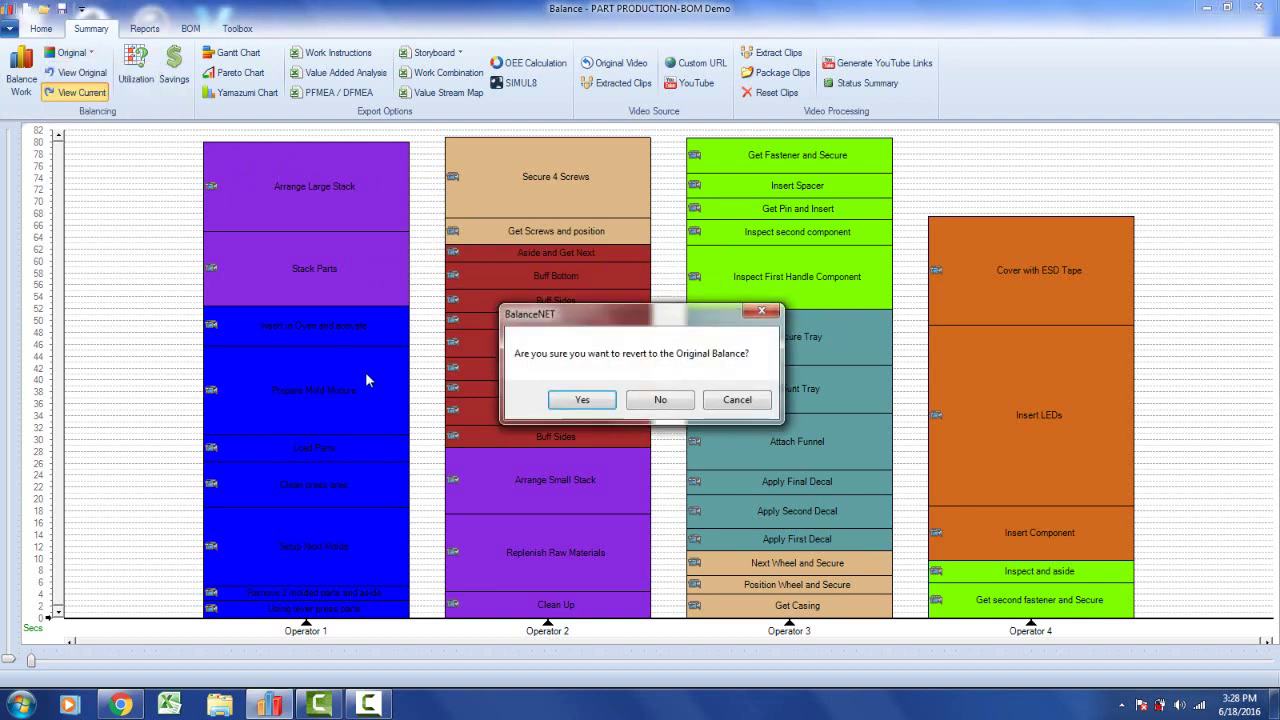
{"action": "left_click", "coordinate": [571, 401]}
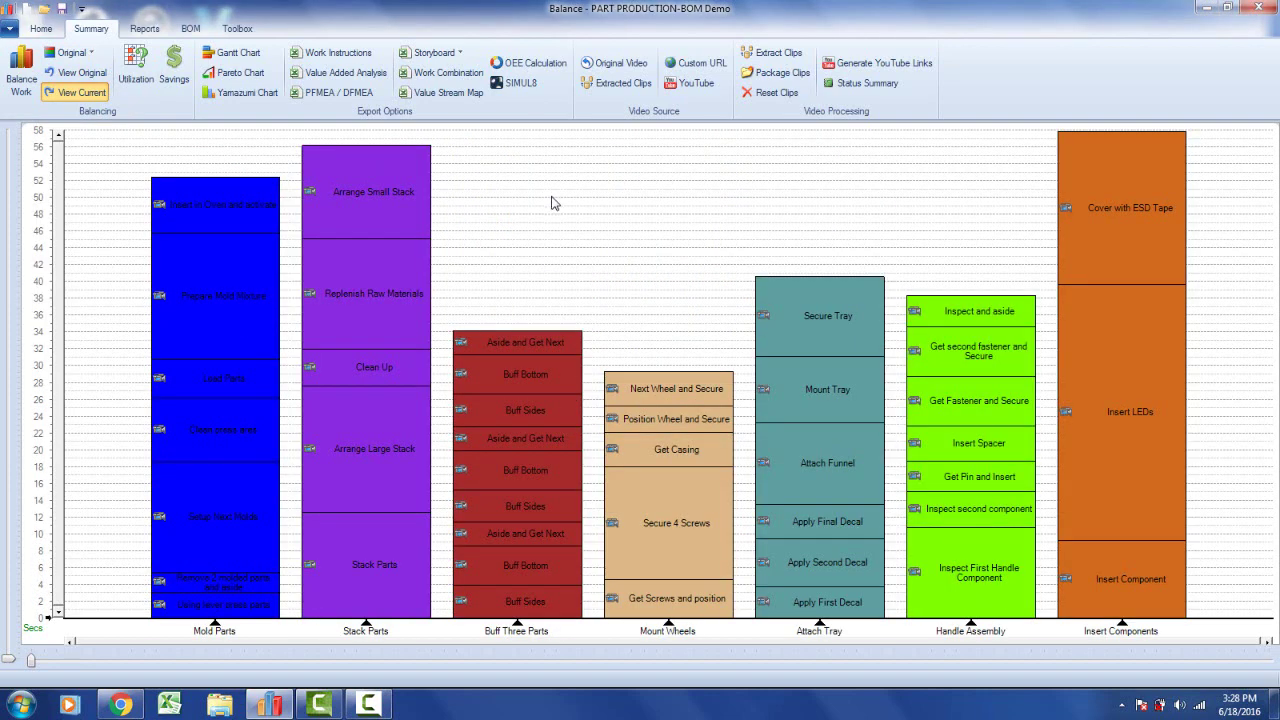
- View the original balance in station colours, and return to the value-added colouring
{"action": "left_click", "coordinate": [70, 76]}
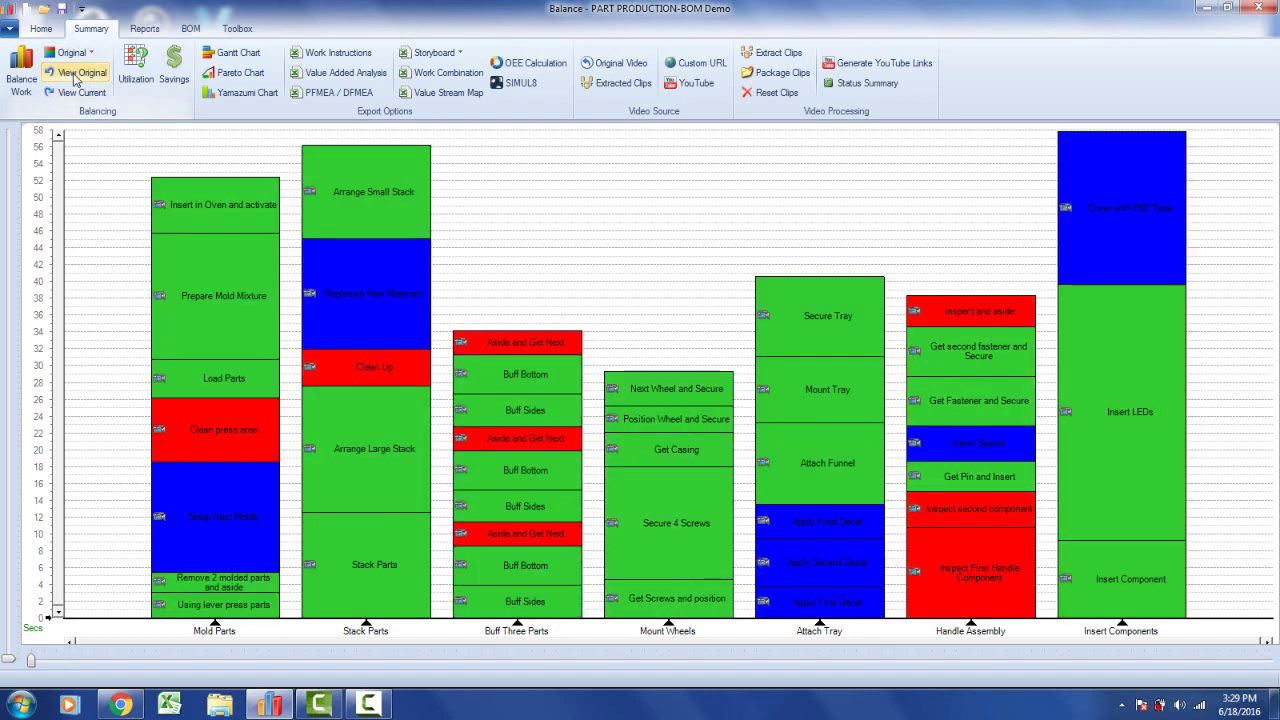
{"action": "left_click", "coordinate": [74, 78]}
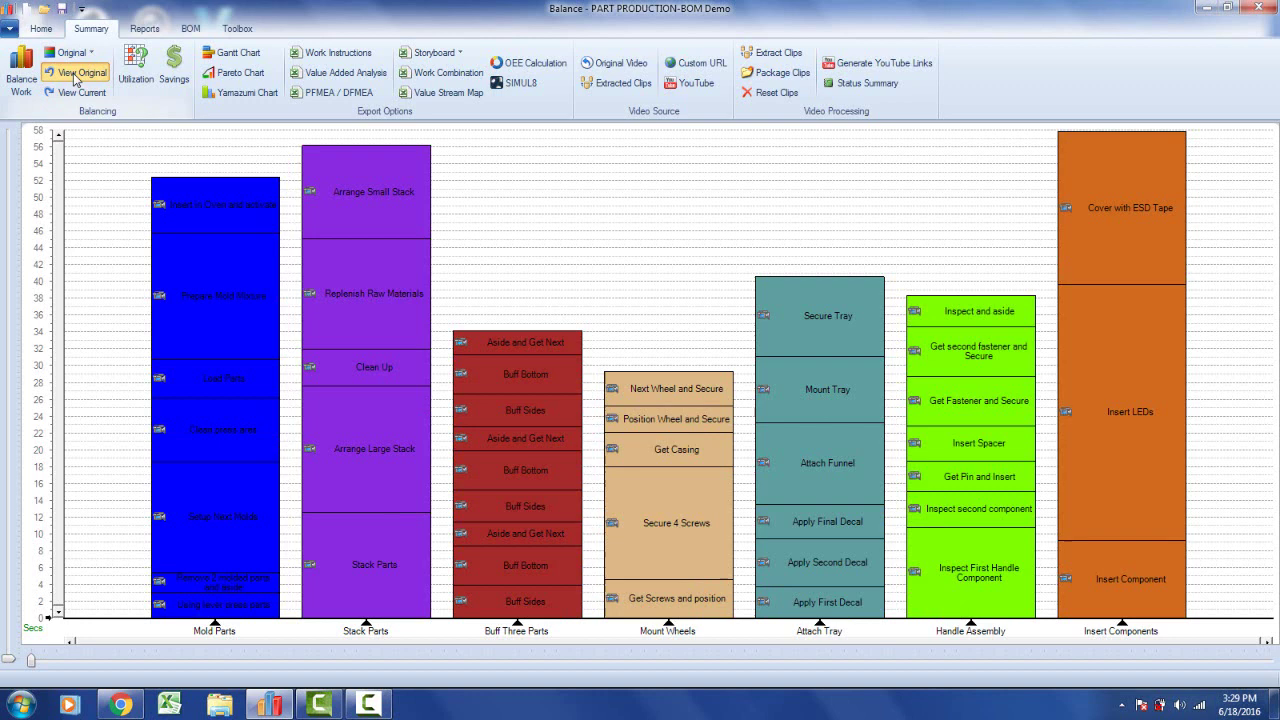
{"action": "left_click", "coordinate": [74, 78]}
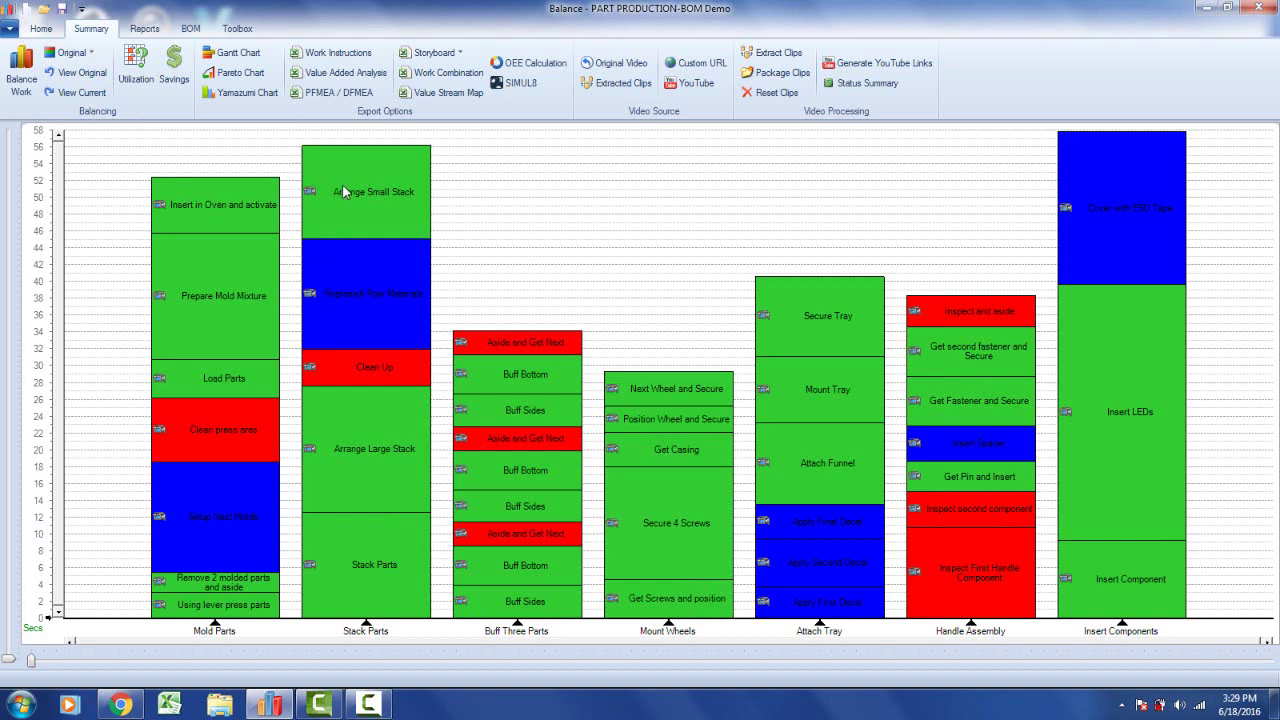
- Move Arrange Small Stack above Attach Funnel in Attach Tray, and Replenish Raw Materials above Get Screws and position in Mount Wheels
{"action": "left_click_drag", "start_coordinate": [343, 191], "coordinate": [786, 392]}
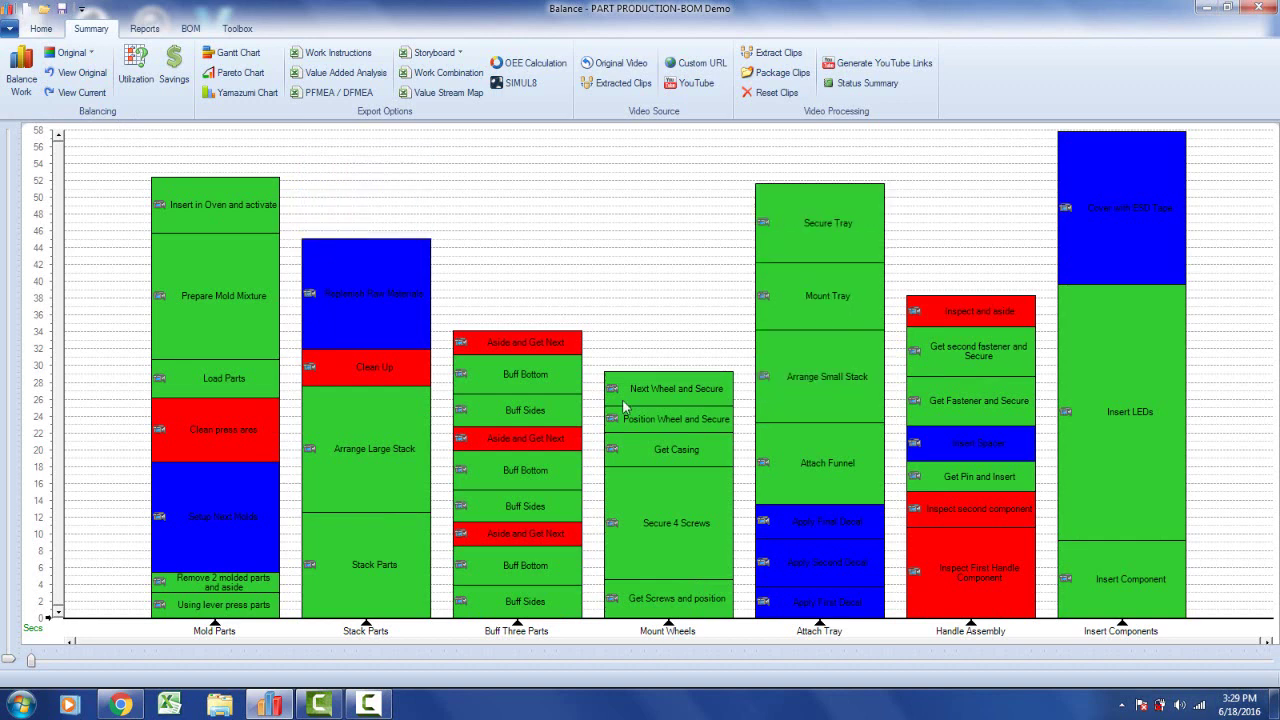
{"action": "left_click", "coordinate": [375, 293]}
{"action": "left_click_drag", "start_coordinate": [643, 503], "coordinate": [646, 506]}
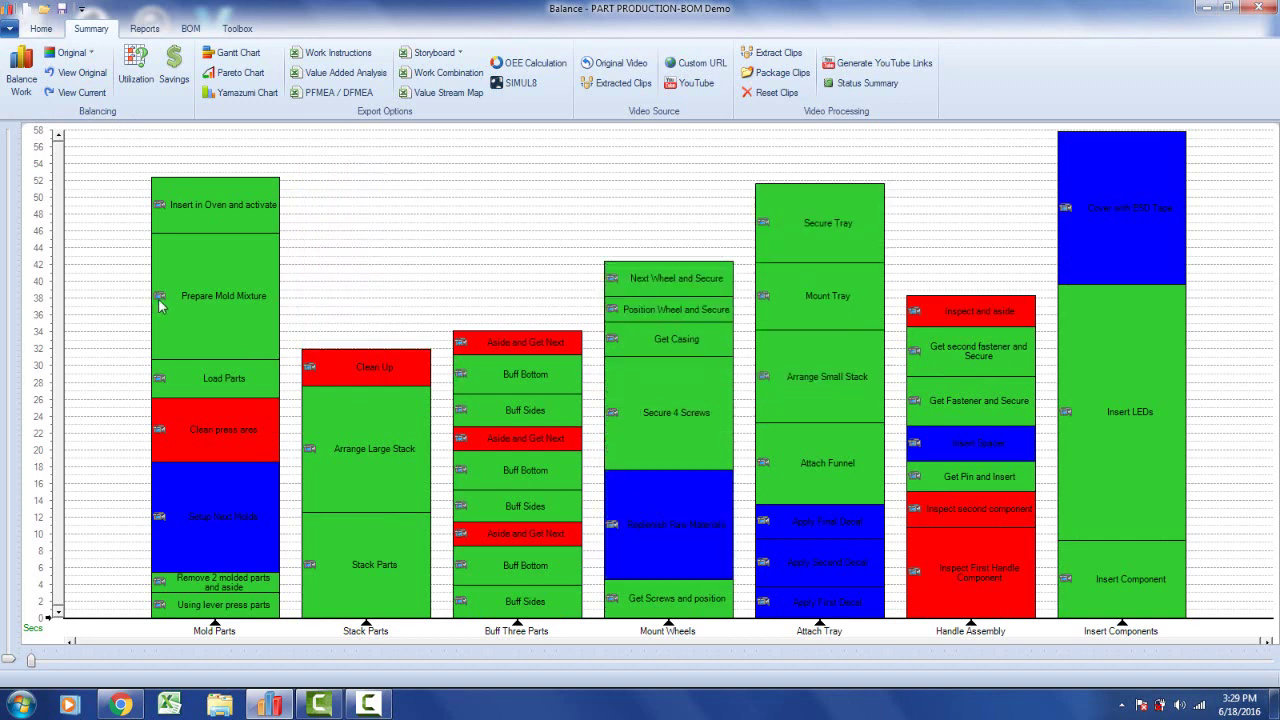
- Move Prepare Mold Mixture to the top of Stack Parts and Insert Component to the top of Buff Three Parts
{"action": "left_click_drag", "start_coordinate": [163, 300], "coordinate": [338, 281]}
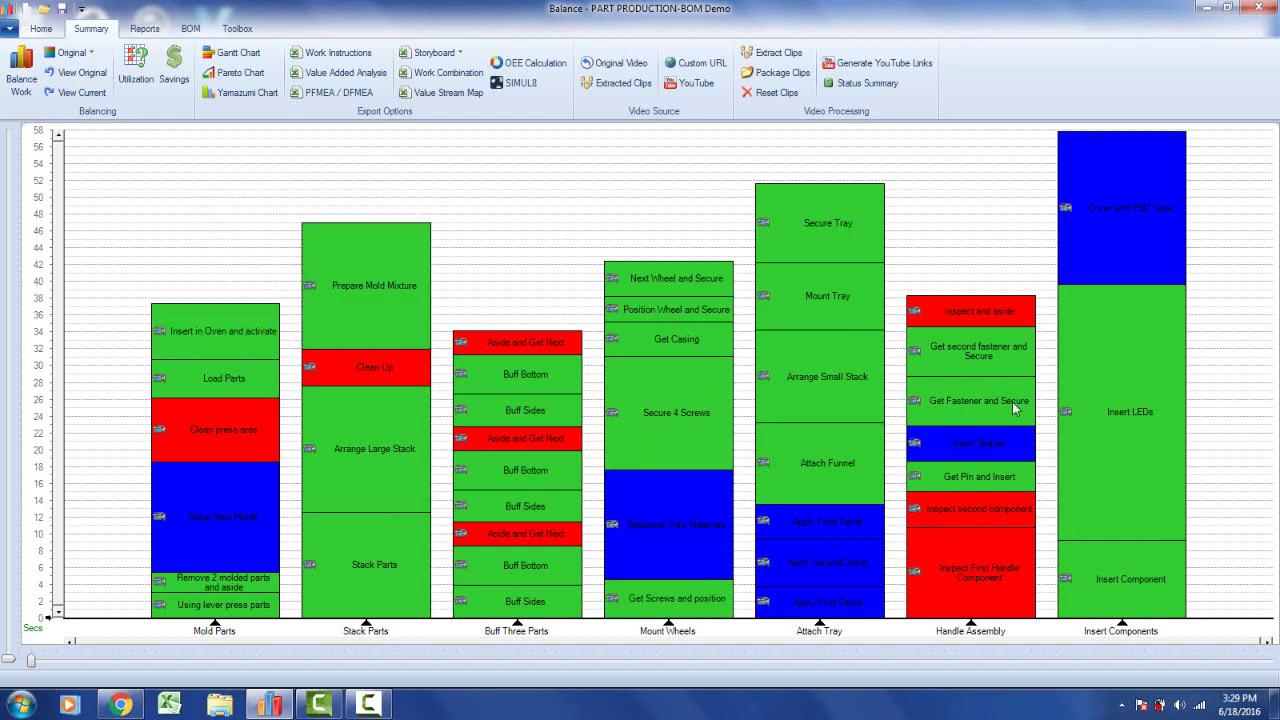
{"action": "left_click", "coordinate": [1139, 578]}
{"action": "left_click_drag", "start_coordinate": [567, 270], "coordinate": [524, 270]}
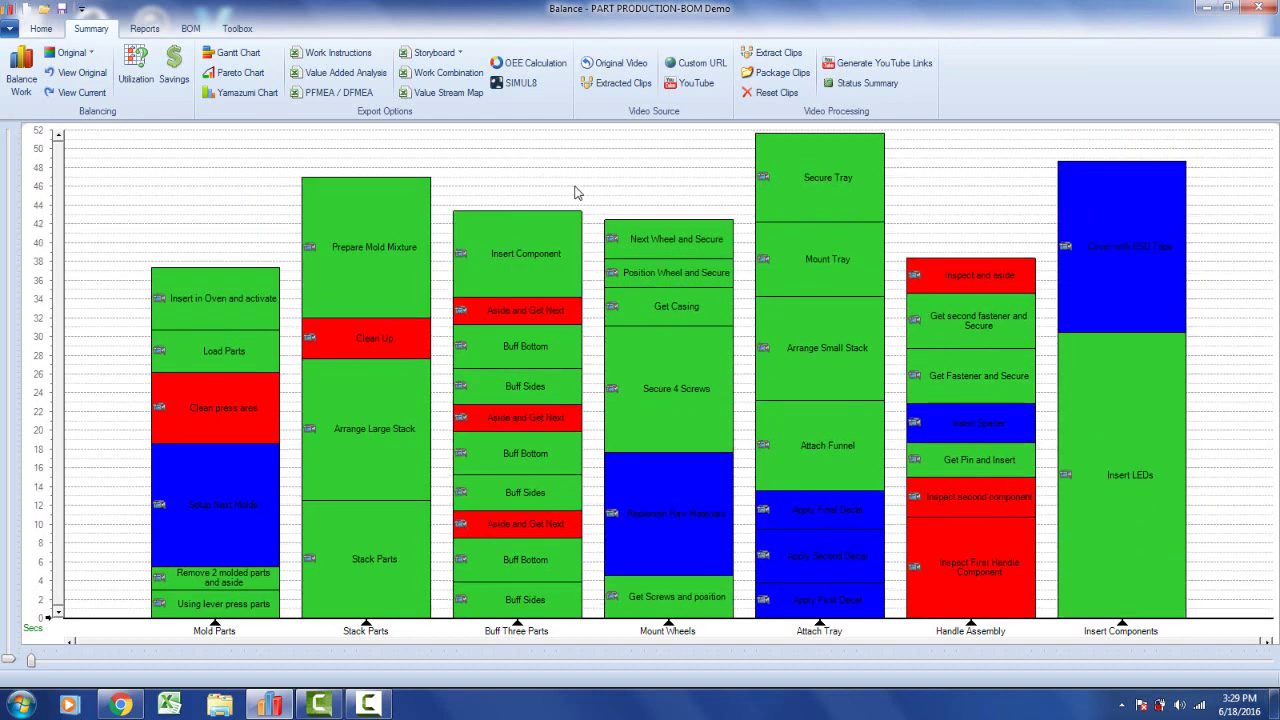
- View the current balance in original-station colours and check where Insert Component, Prepare Mold Mixture and Arrange Small Stack came from
{"action": "left_click", "coordinate": [68, 93]}
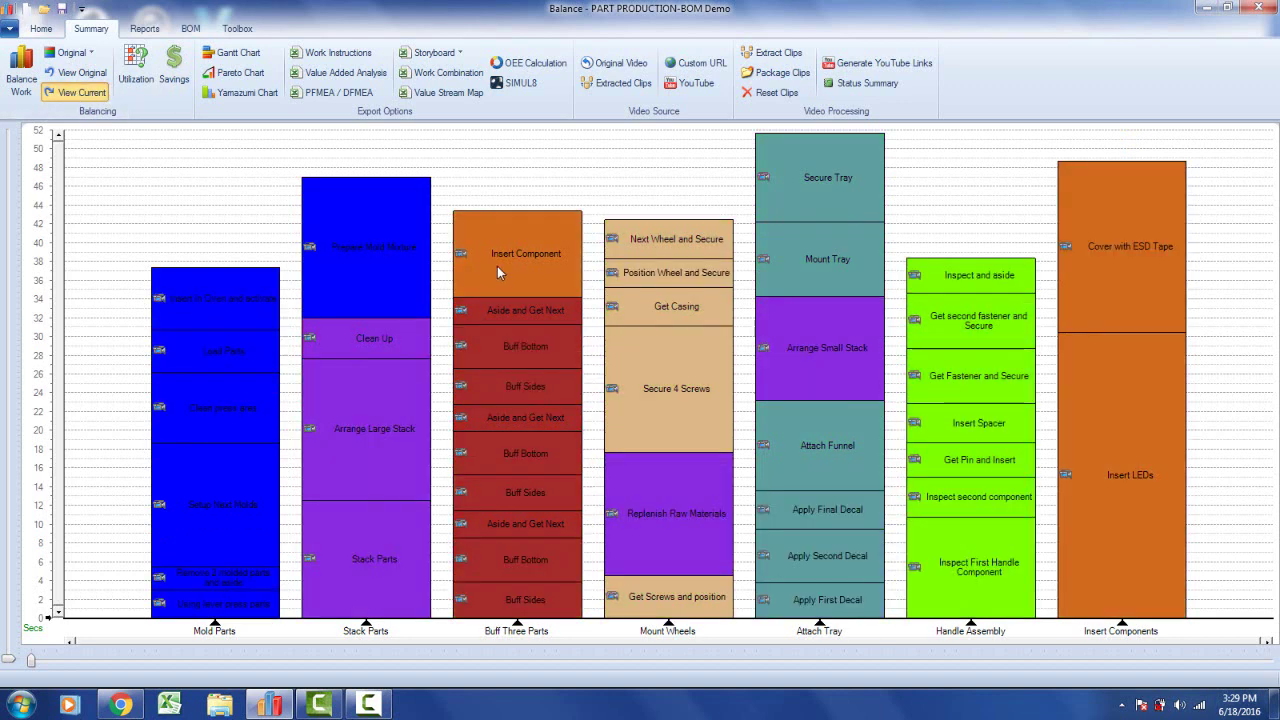
{"action": "mouse_move", "coordinate": [497, 266]}
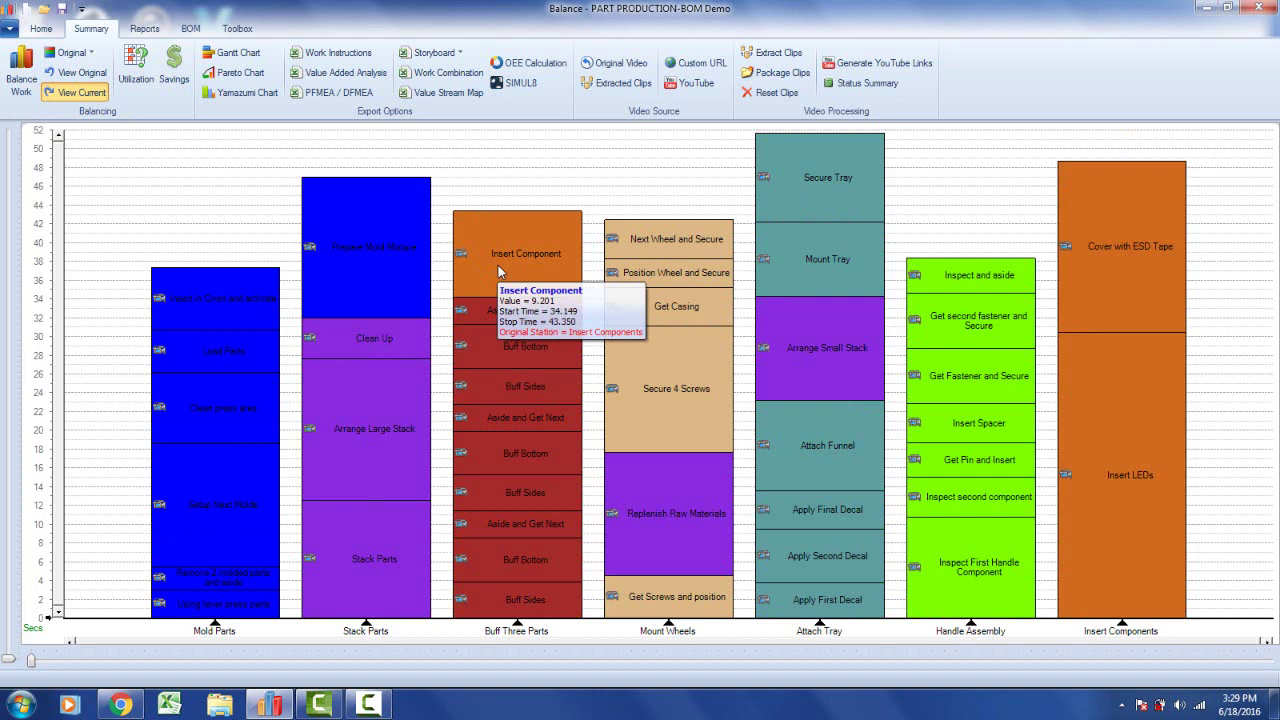
{"action": "mouse_move", "coordinate": [318, 264]}
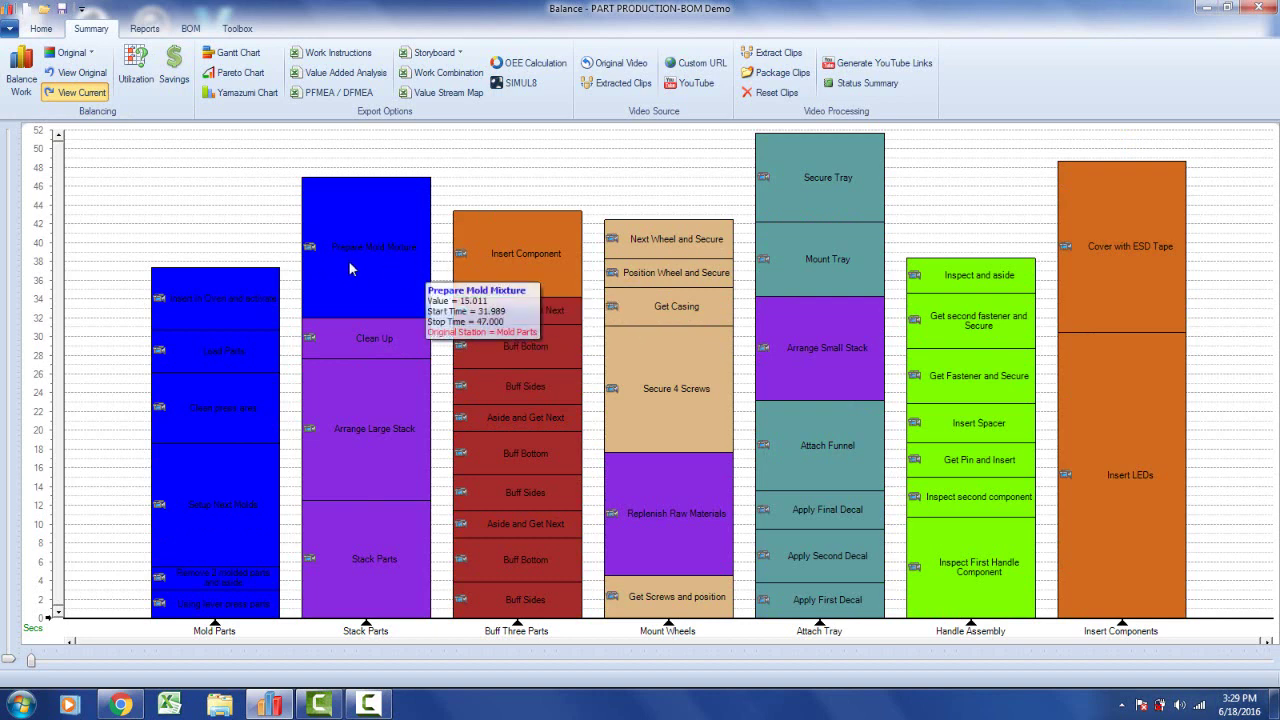
{"action": "mouse_move", "coordinate": [812, 340]}
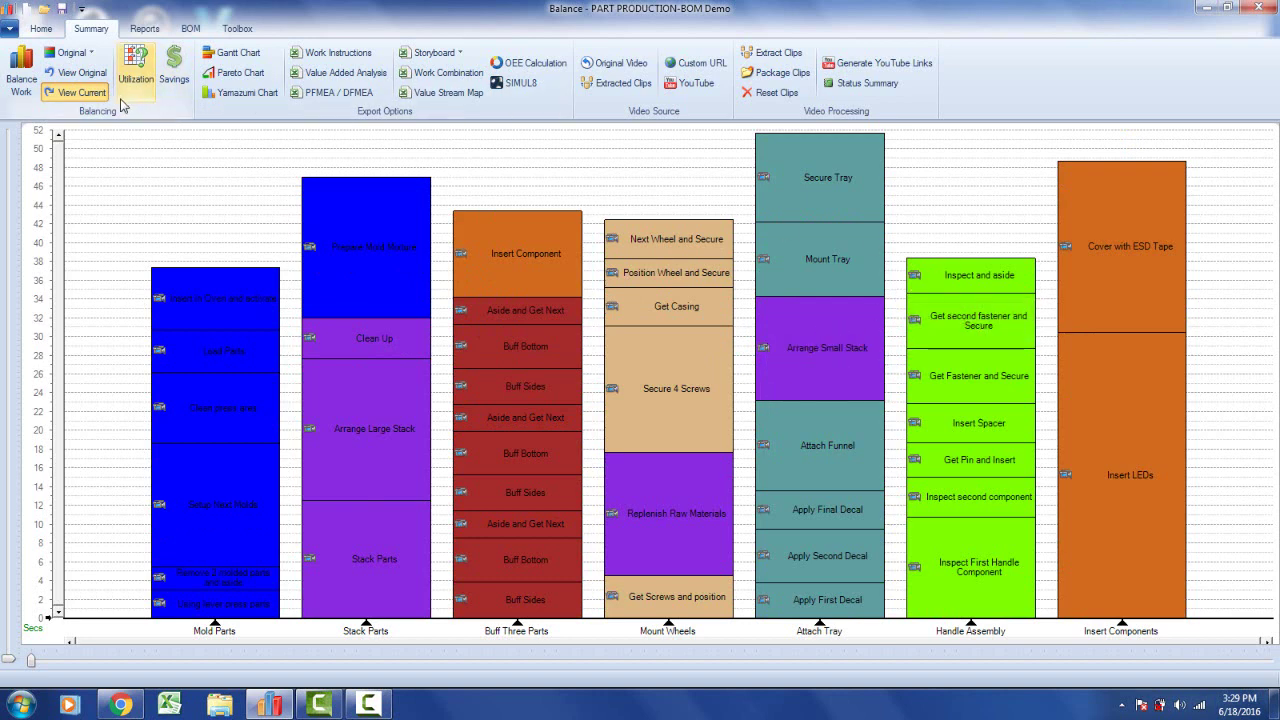
- Generate the change report comparing the current balance with the original in Excel
{"action": "left_click", "coordinate": [89, 55]}
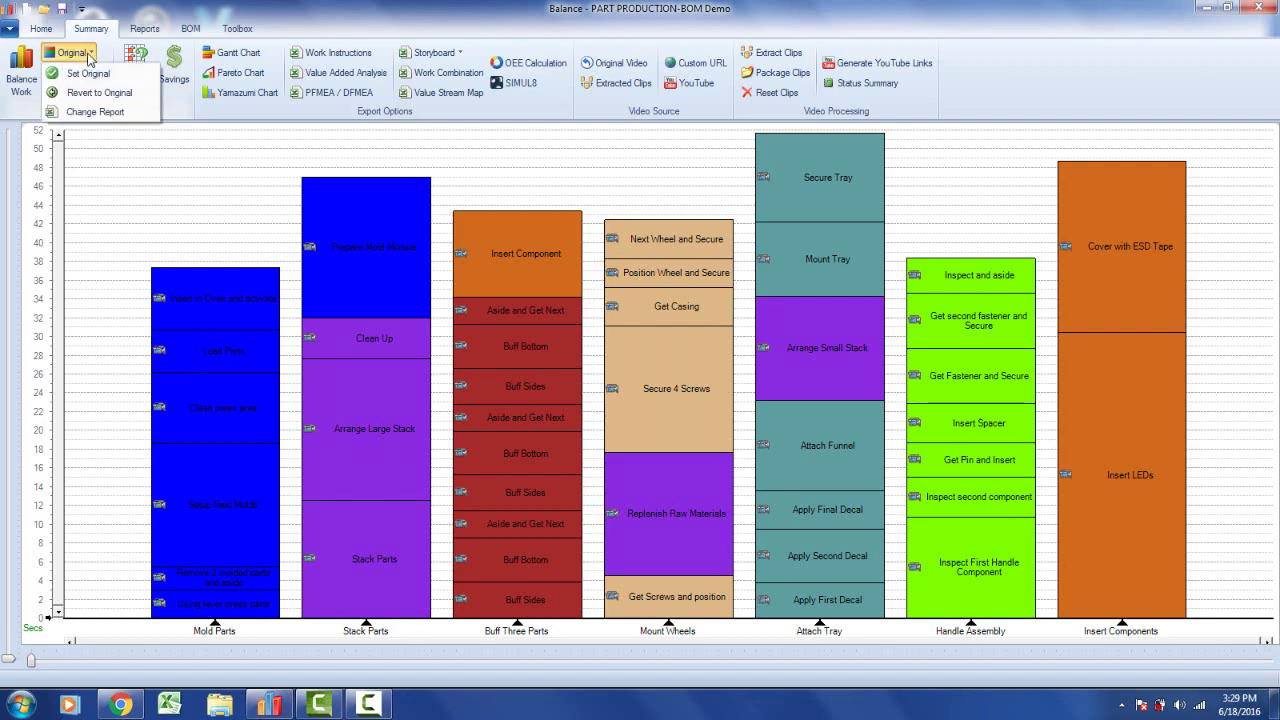
{"action": "left_click", "coordinate": [98, 113]}
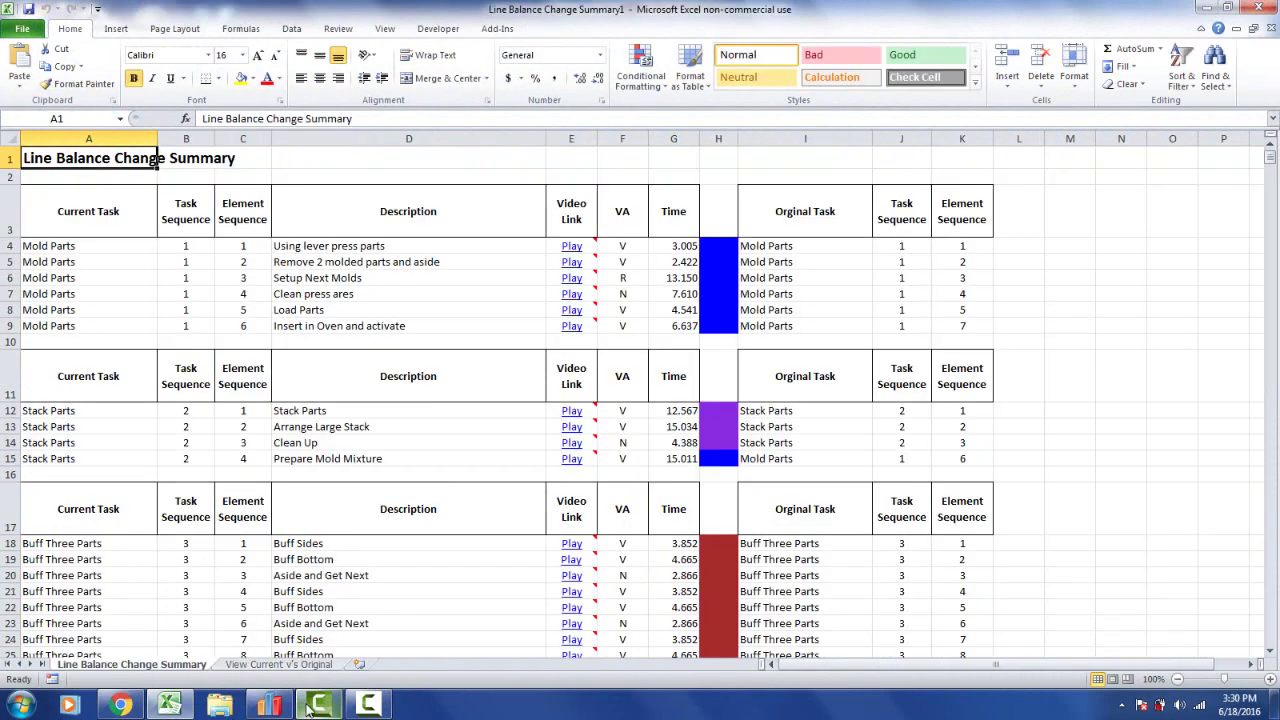
- Compare the current and original charts on the View Current v's Original sheet, and enlarge the Original chart to reach column U
{"action": "left_click", "coordinate": [280, 664]}
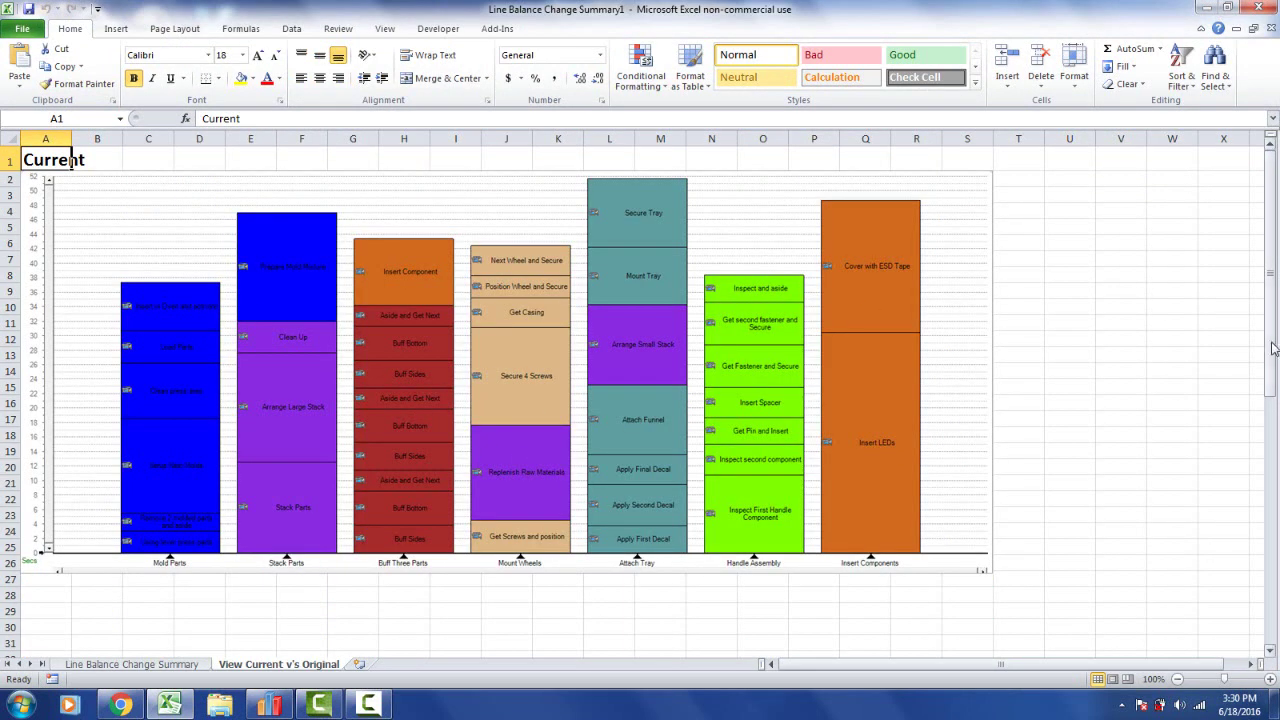
{"action": "left_click_drag", "start_coordinate": [1273, 341], "coordinate": [1275, 458]}
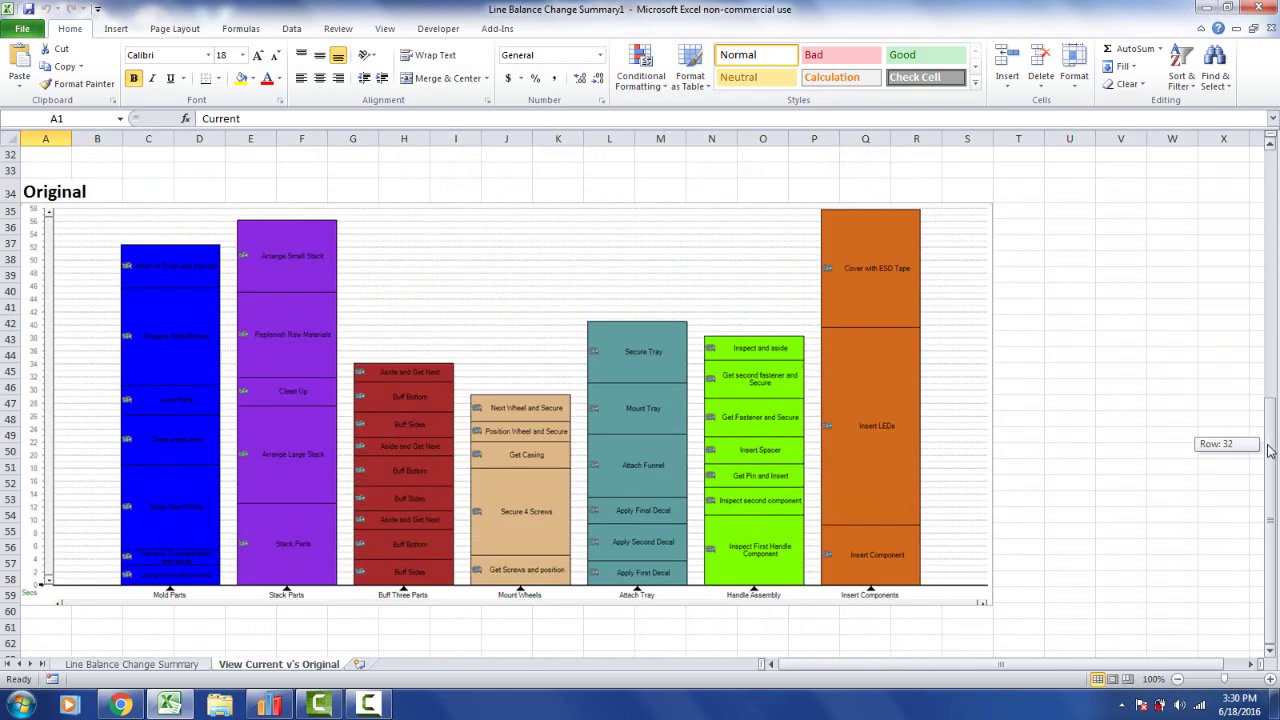
{"action": "left_click", "coordinate": [989, 553]}
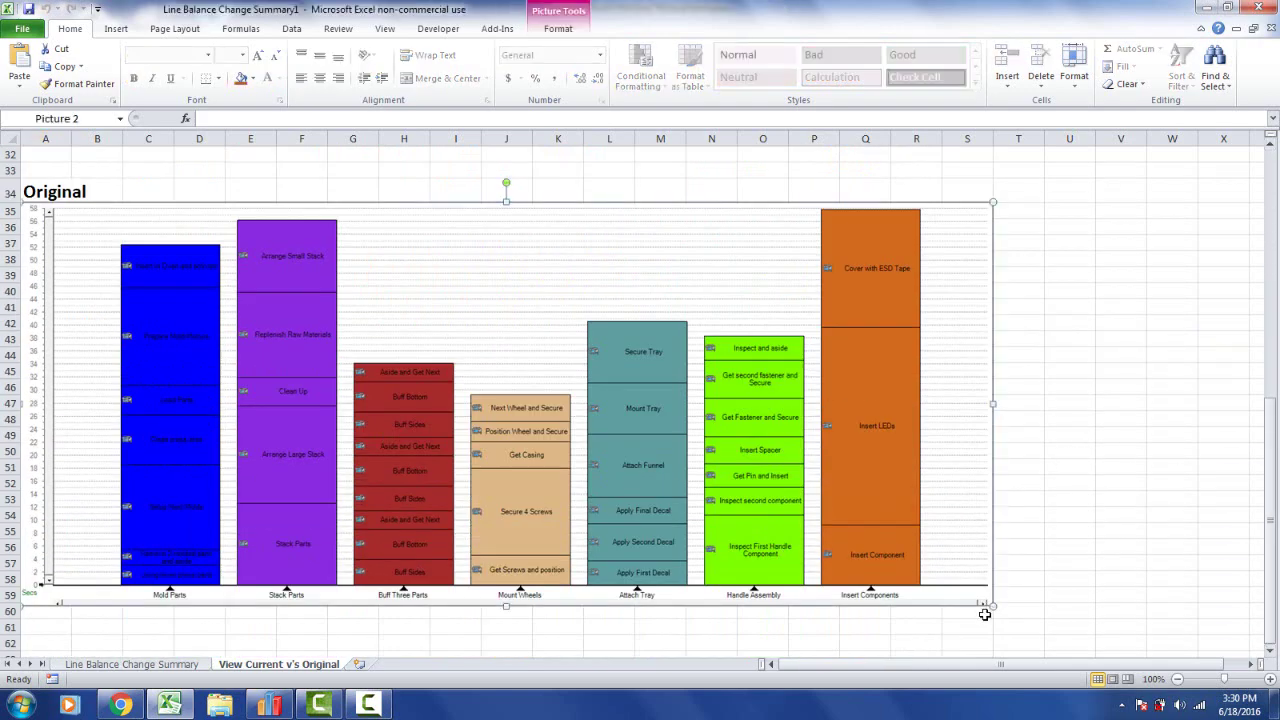
{"action": "left_click_drag", "start_coordinate": [993, 606], "coordinate": [1071, 611]}
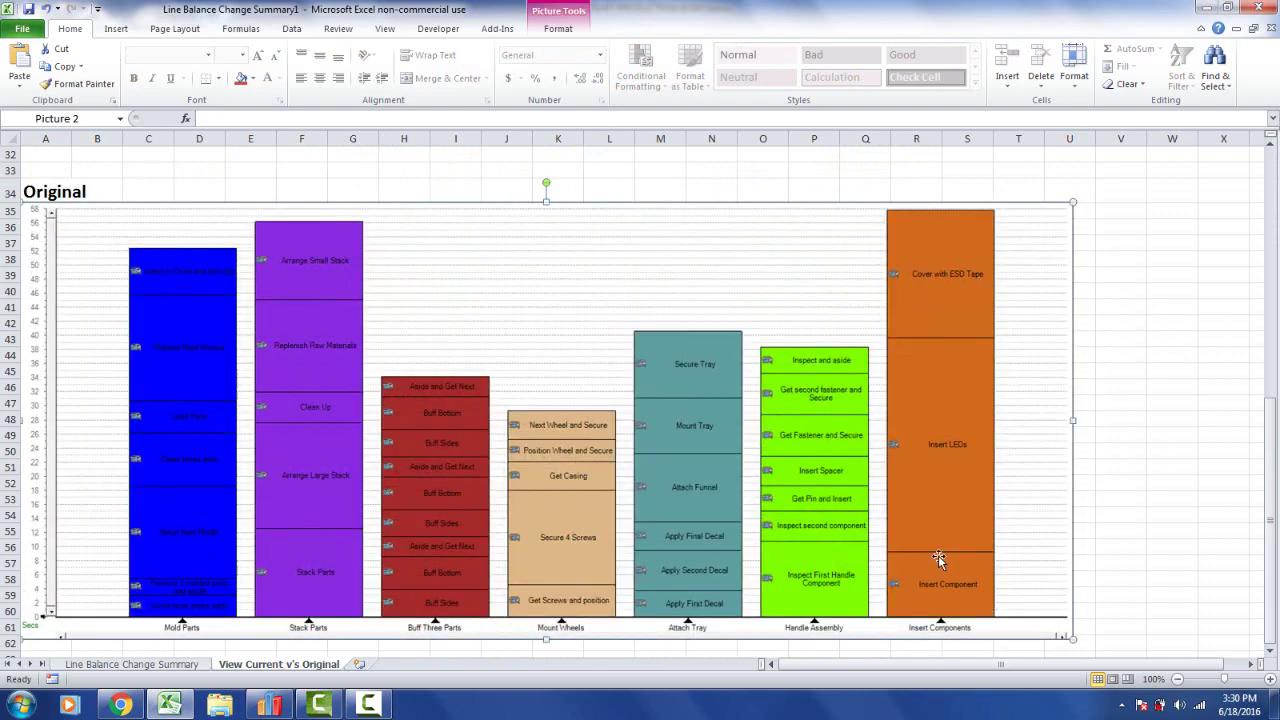
- Review the current task, task sequence and element sequence of the Mold Parts rows in the Line Balance Change Summary sheet
{"action": "left_click", "coordinate": [131, 664]}
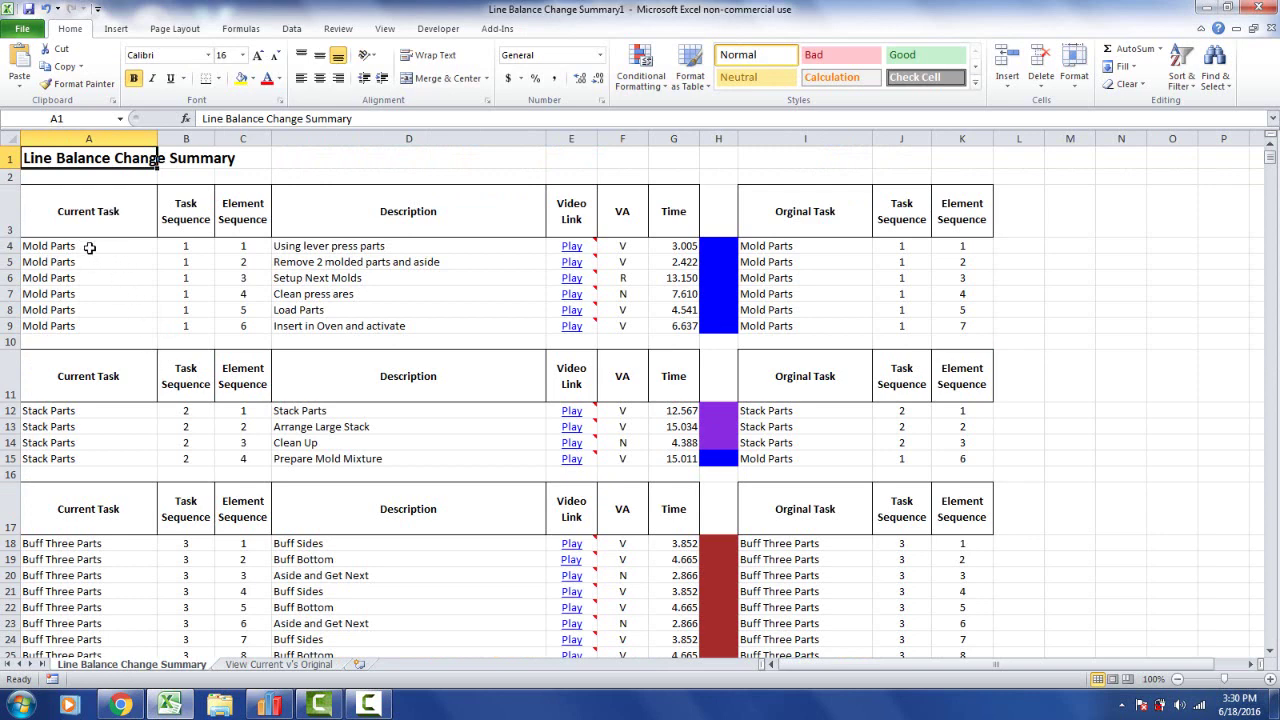
{"action": "left_click_drag", "start_coordinate": [89, 246], "coordinate": [87, 326]}
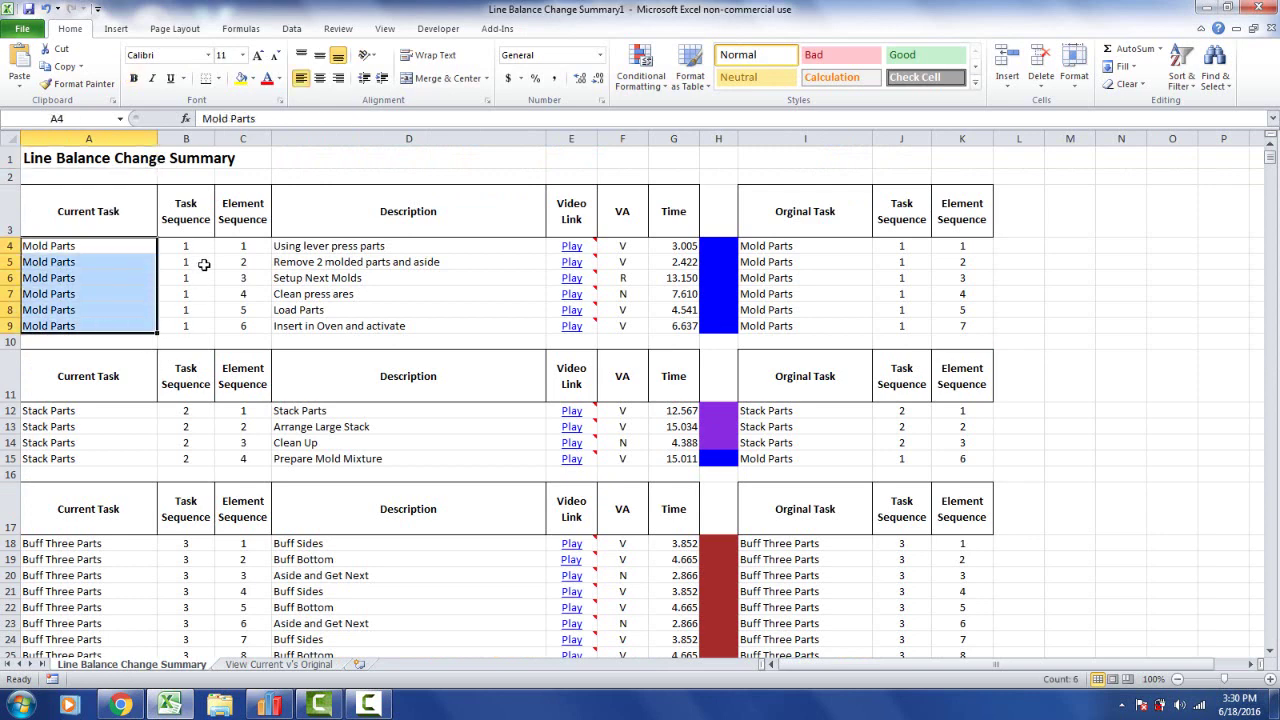
{"action": "left_click_drag", "start_coordinate": [200, 247], "coordinate": [204, 329]}
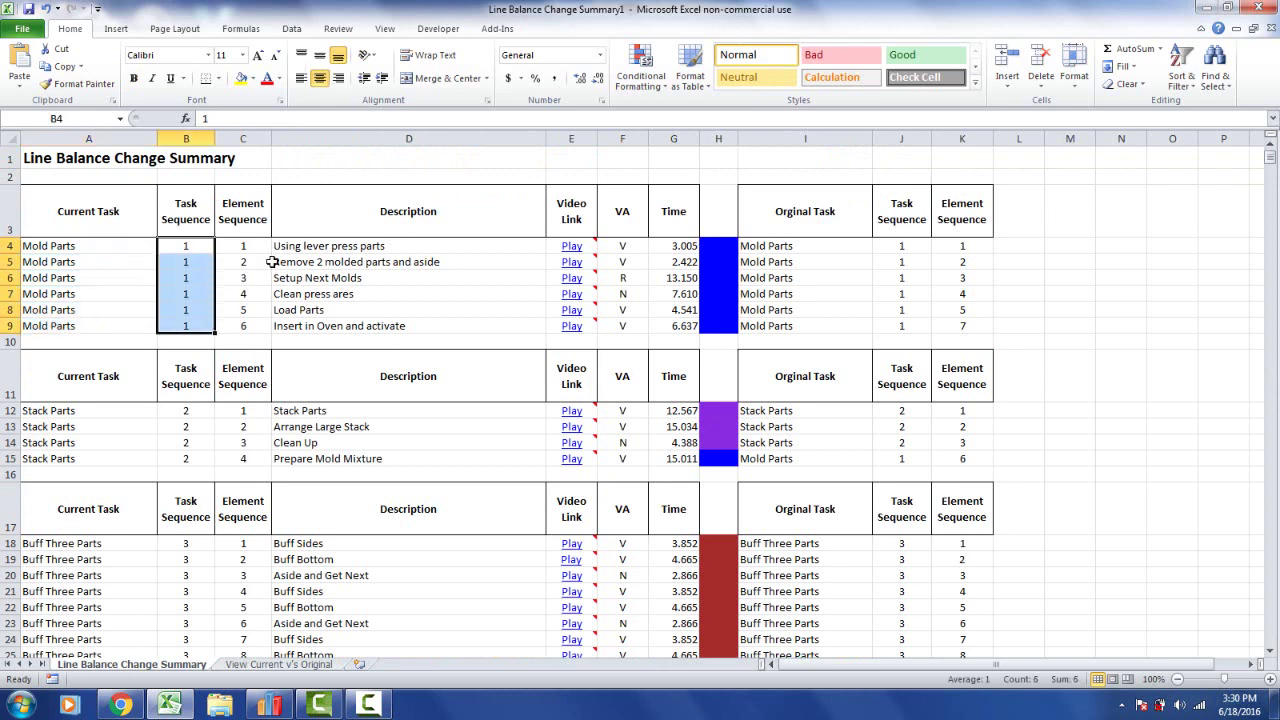
{"action": "left_click_drag", "start_coordinate": [258, 302], "coordinate": [251, 323]}
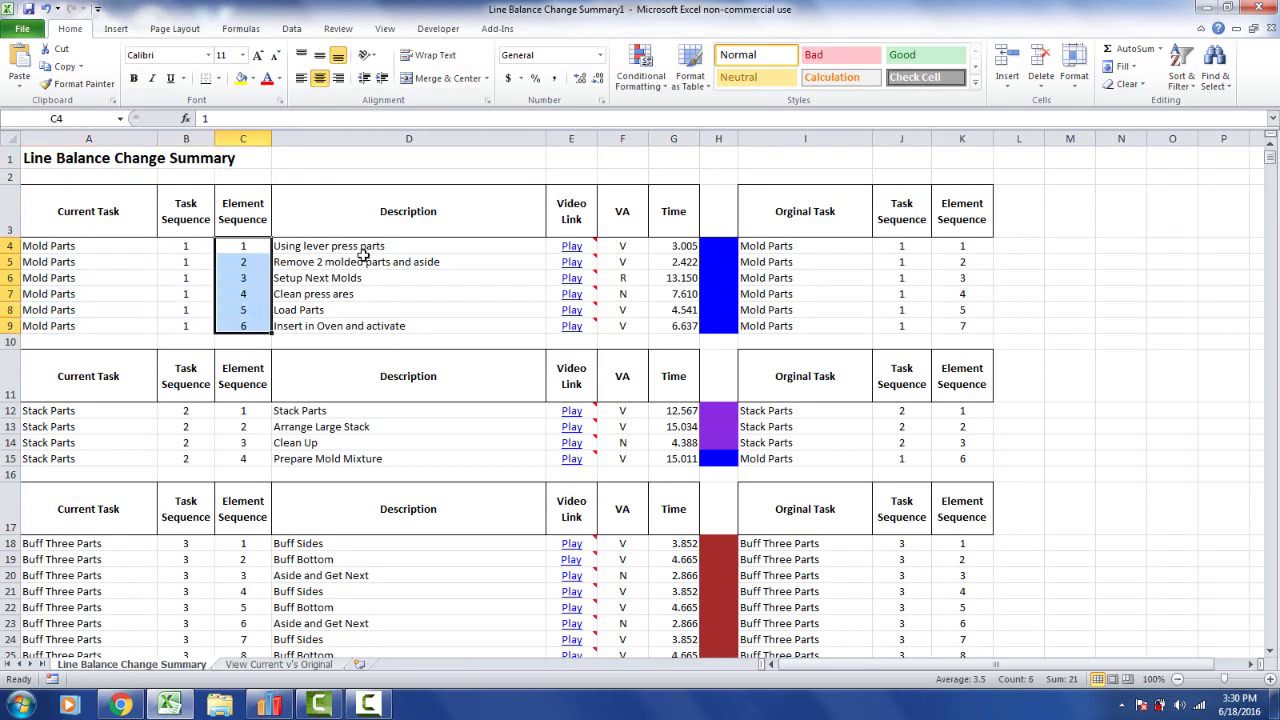
- Play the linked video clip for Remove 2 molded parts and aside, and close the player
{"action": "mouse_move", "coordinate": [578, 253]}
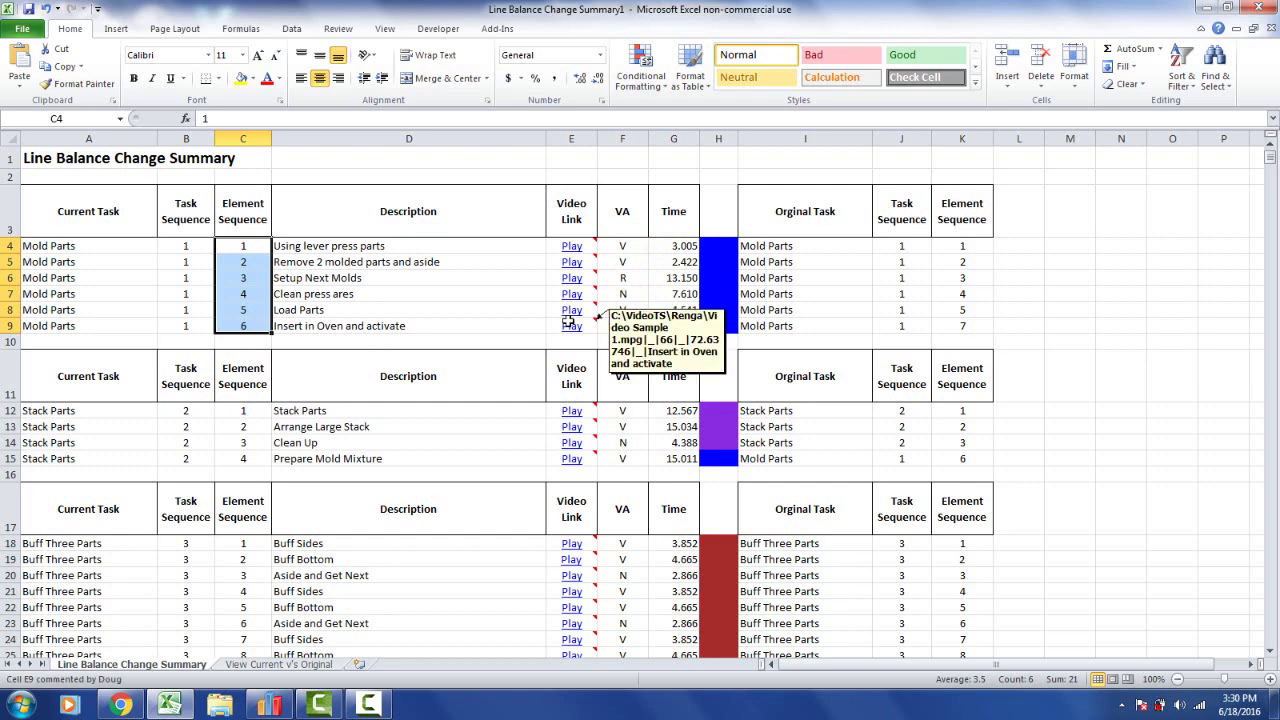
{"action": "left_click", "coordinate": [571, 262]}
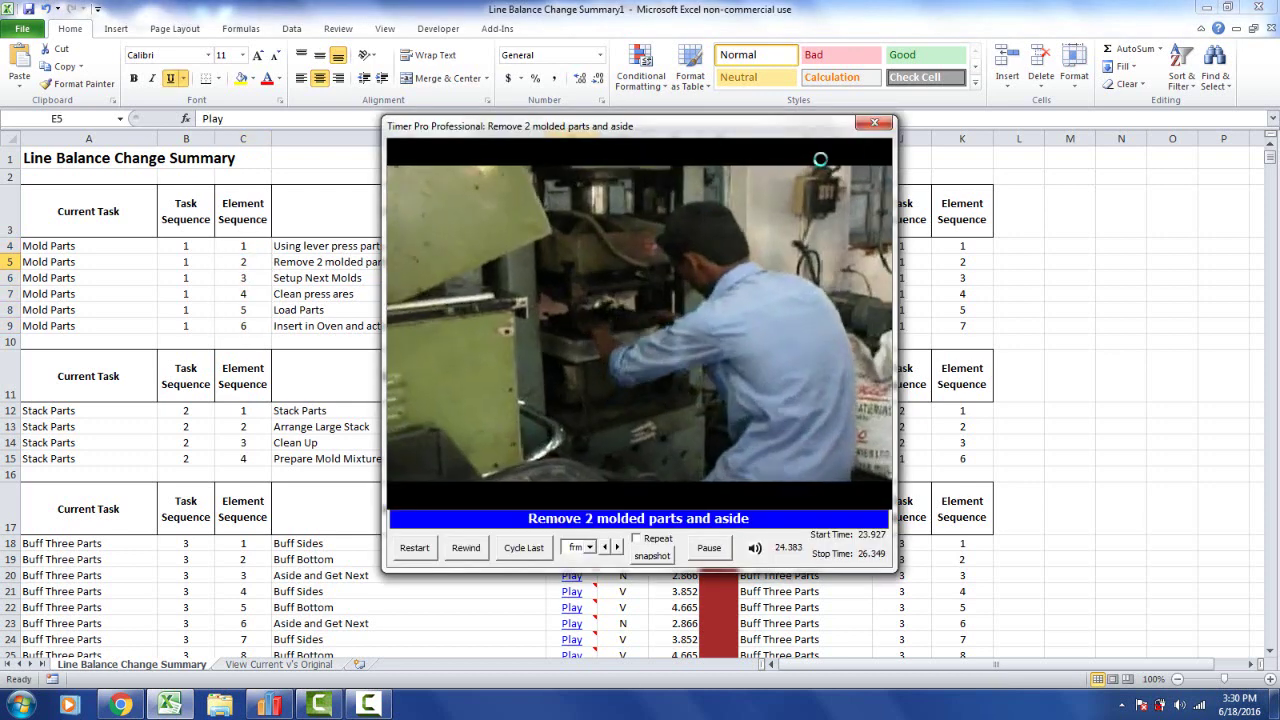
{"action": "left_click", "coordinate": [875, 124]}
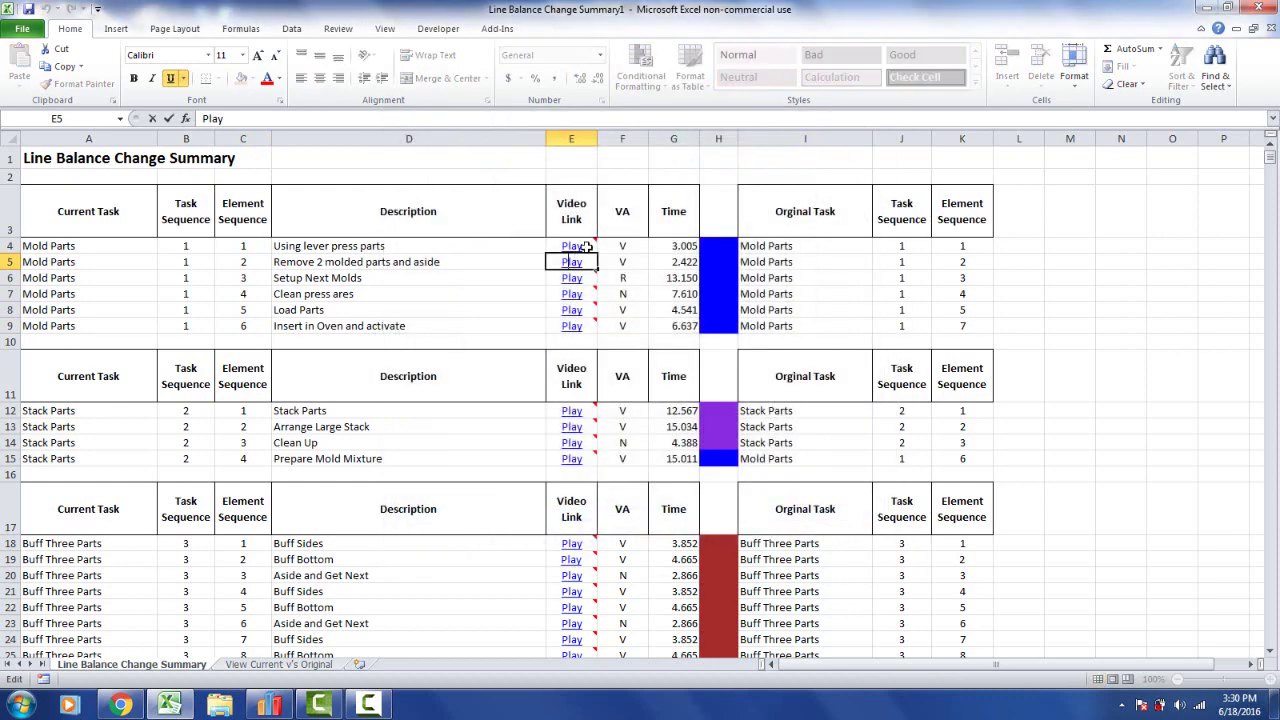
- Check the original task, task sequence and element sequence of Prepare Mold Mixture, and look through the rows of the remaining stations
{"action": "left_click", "coordinate": [835, 279]}
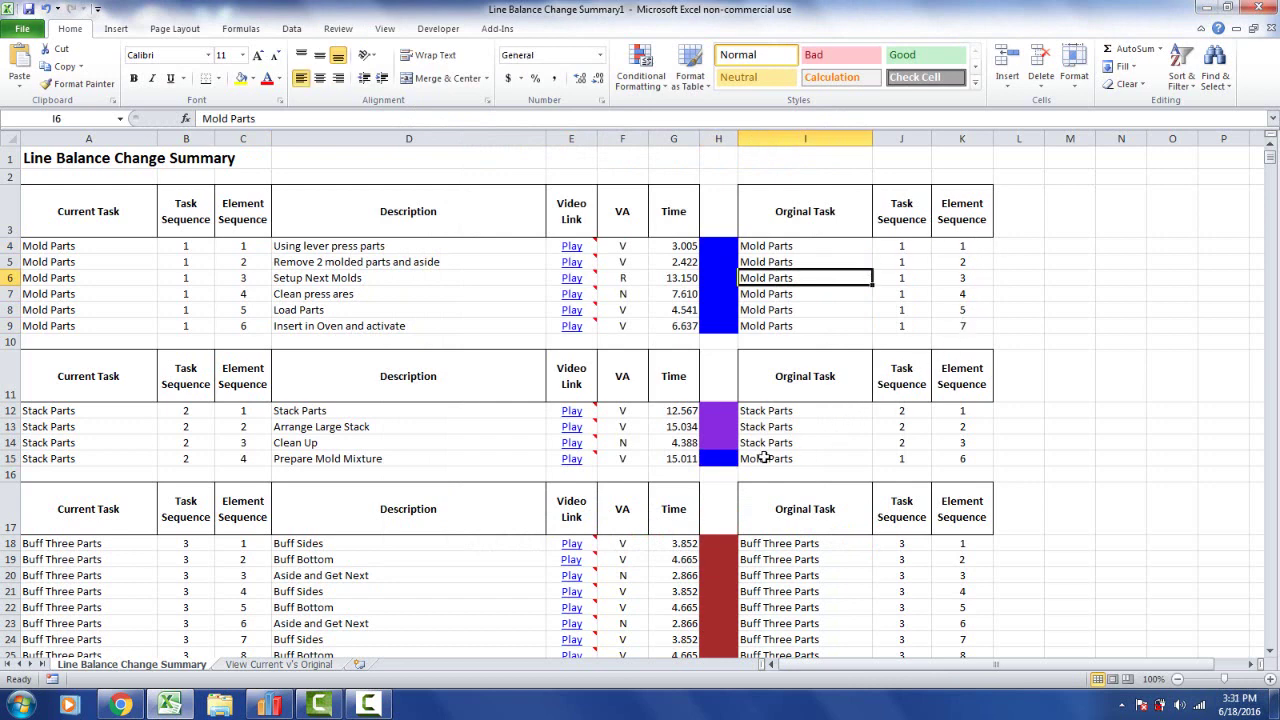
{"action": "left_click", "coordinate": [728, 461]}
{"action": "left_click", "coordinate": [752, 462]}
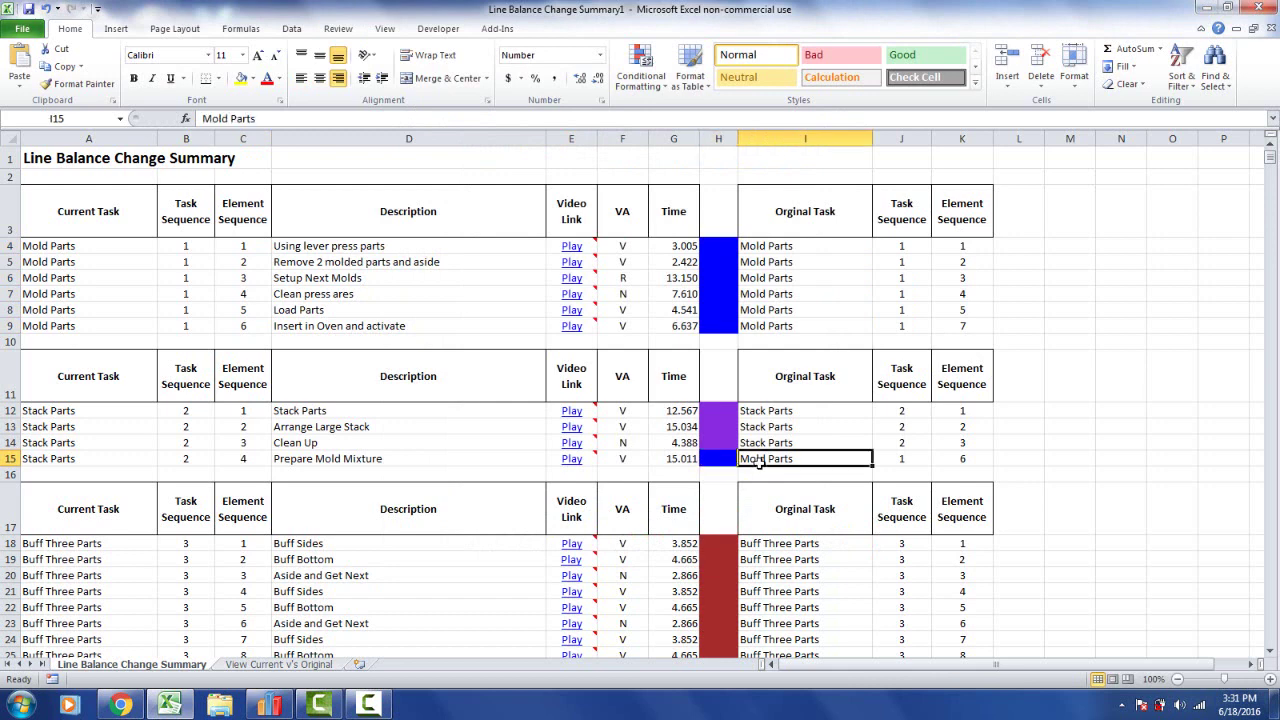
{"action": "left_click", "coordinate": [898, 456]}
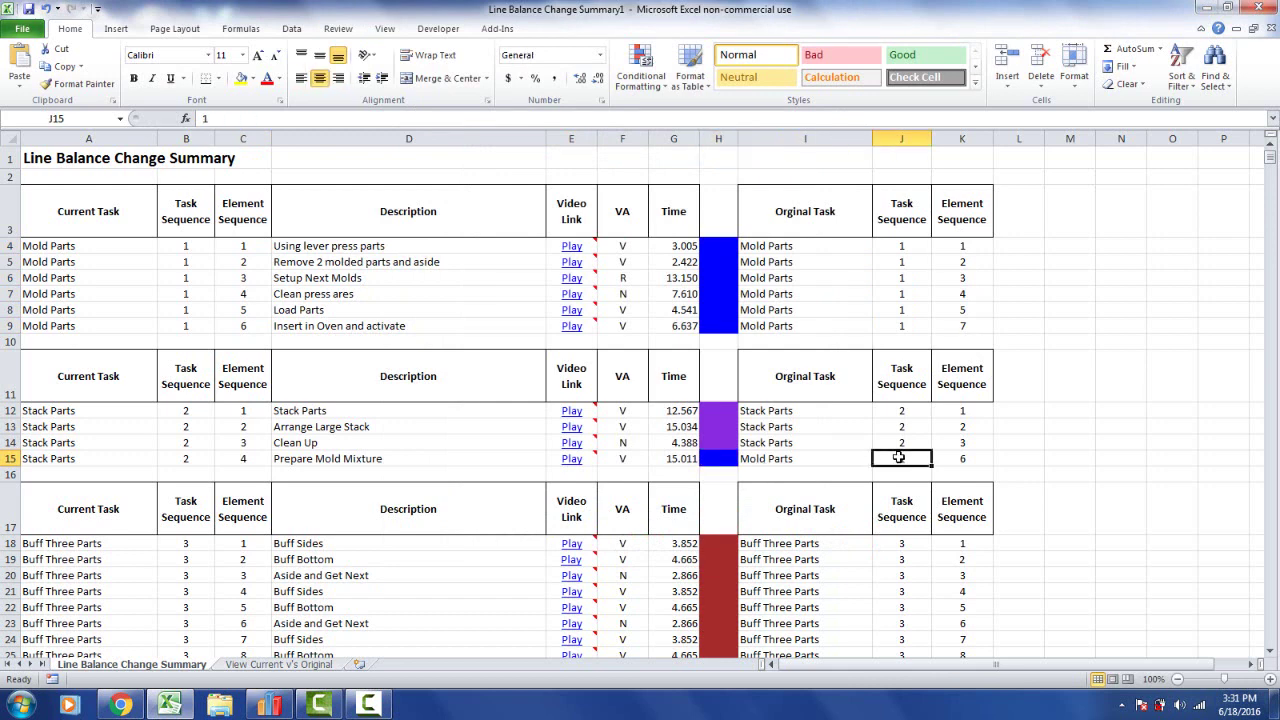
{"action": "left_click", "coordinate": [959, 458]}
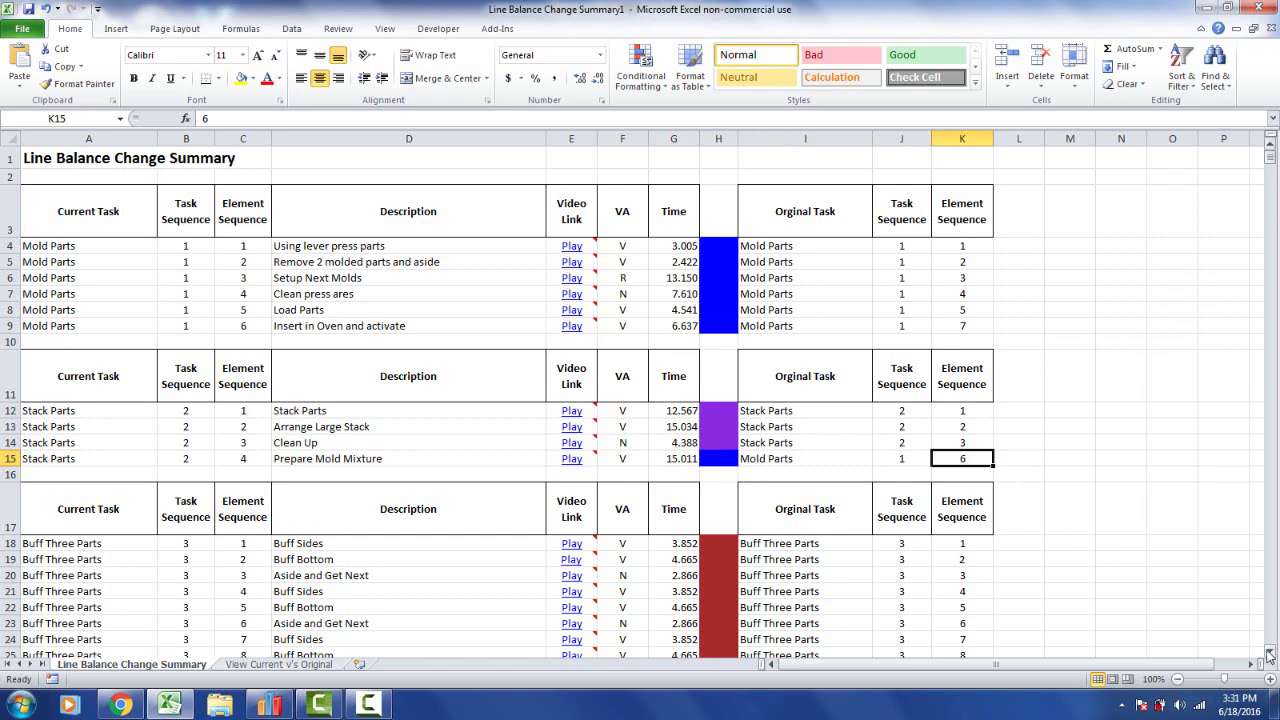
{"action": "left_click_drag", "start_coordinate": [1270, 652], "coordinate": [1270, 652]}
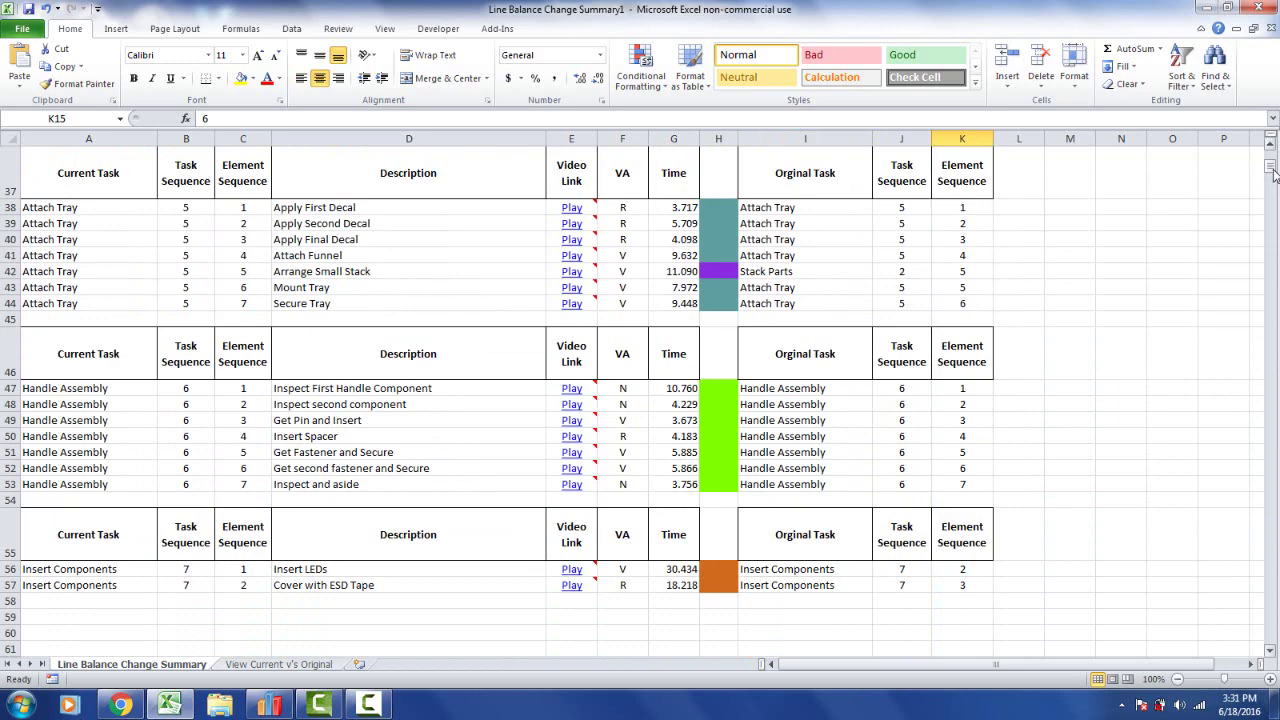
{"action": "left_click_drag", "start_coordinate": [1274, 175], "coordinate": [1270, 154]}
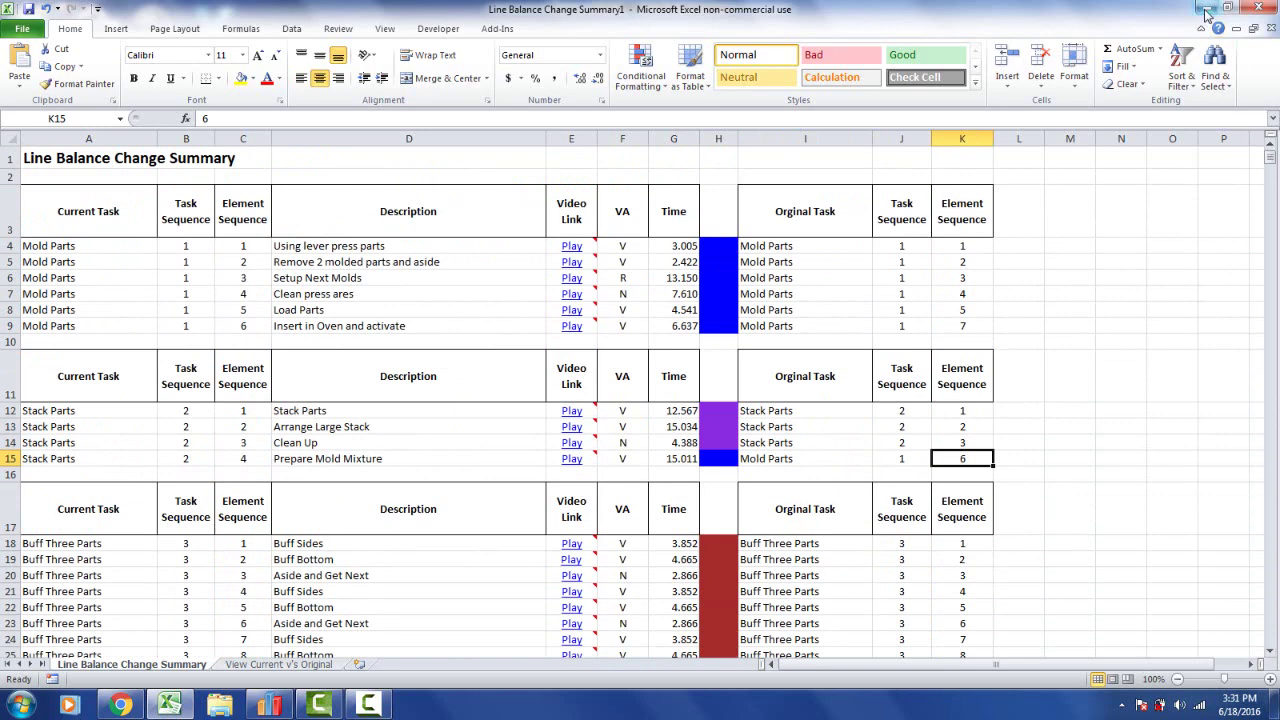
- Switch back to the Balance application and display the current balance
{"action": "left_click", "coordinate": [1206, 10]}
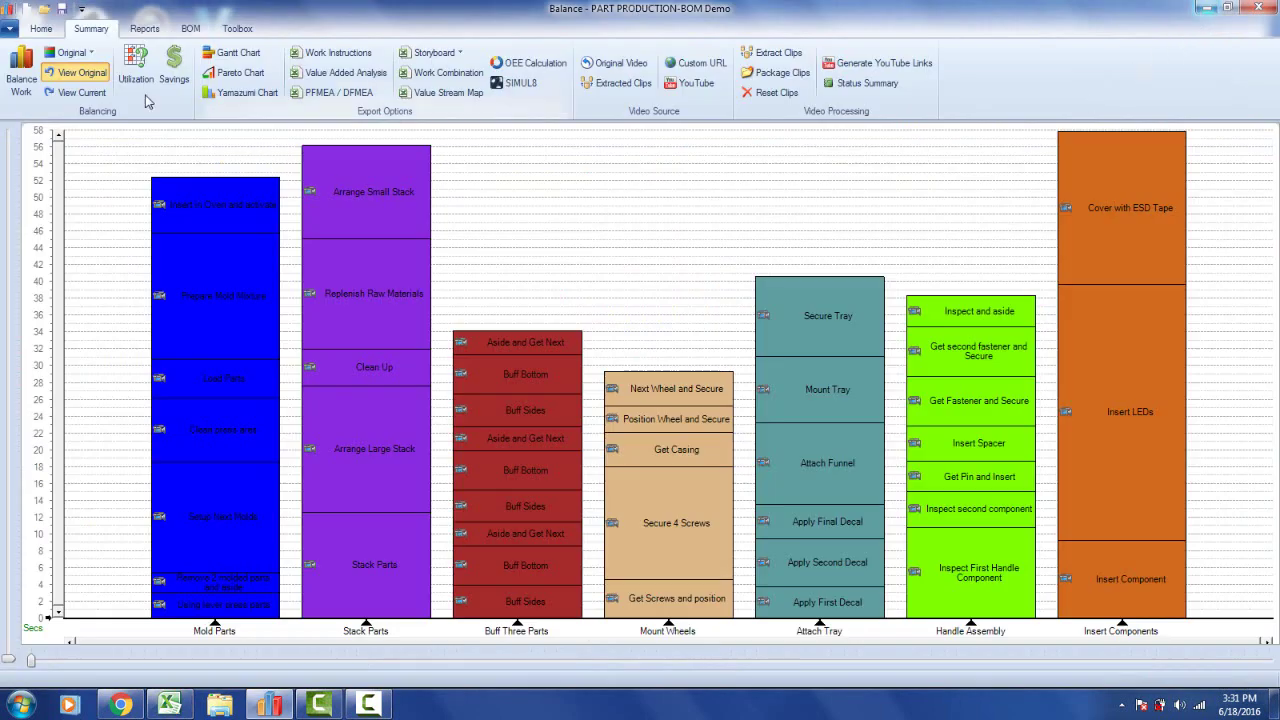
{"action": "left_click", "coordinate": [63, 97]}
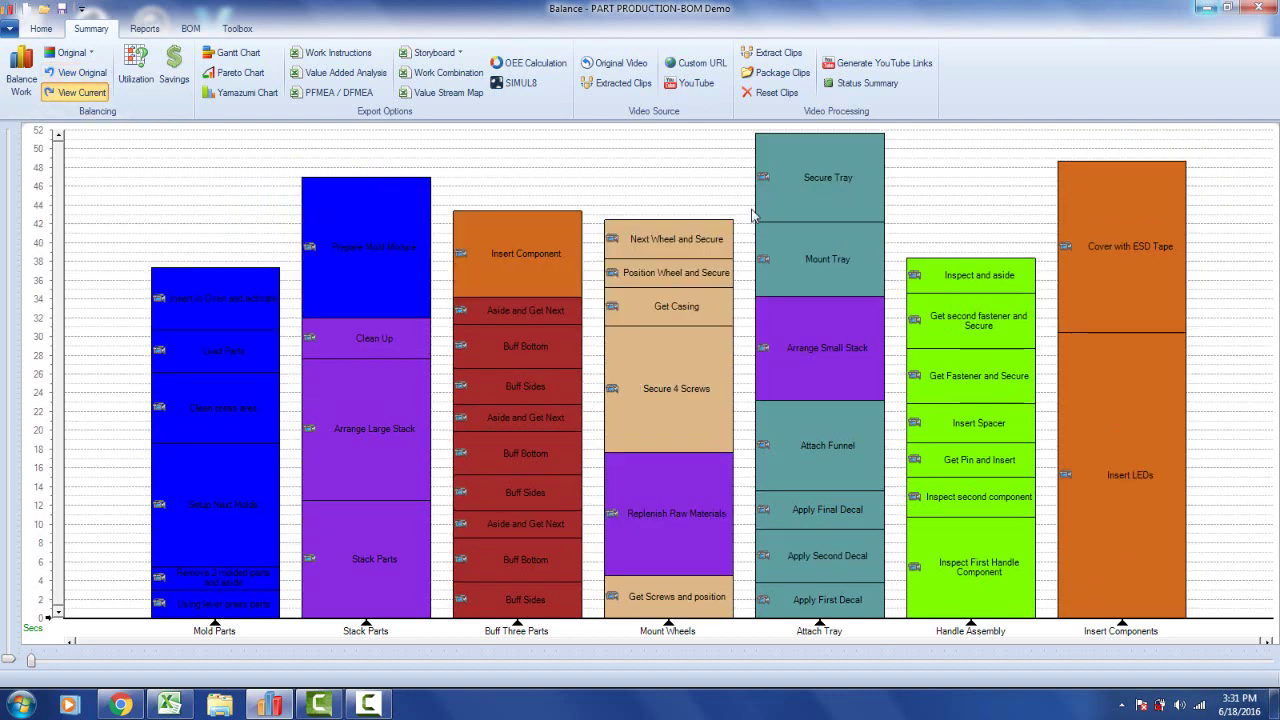
{"action": "left_click", "coordinate": [70, 52]}
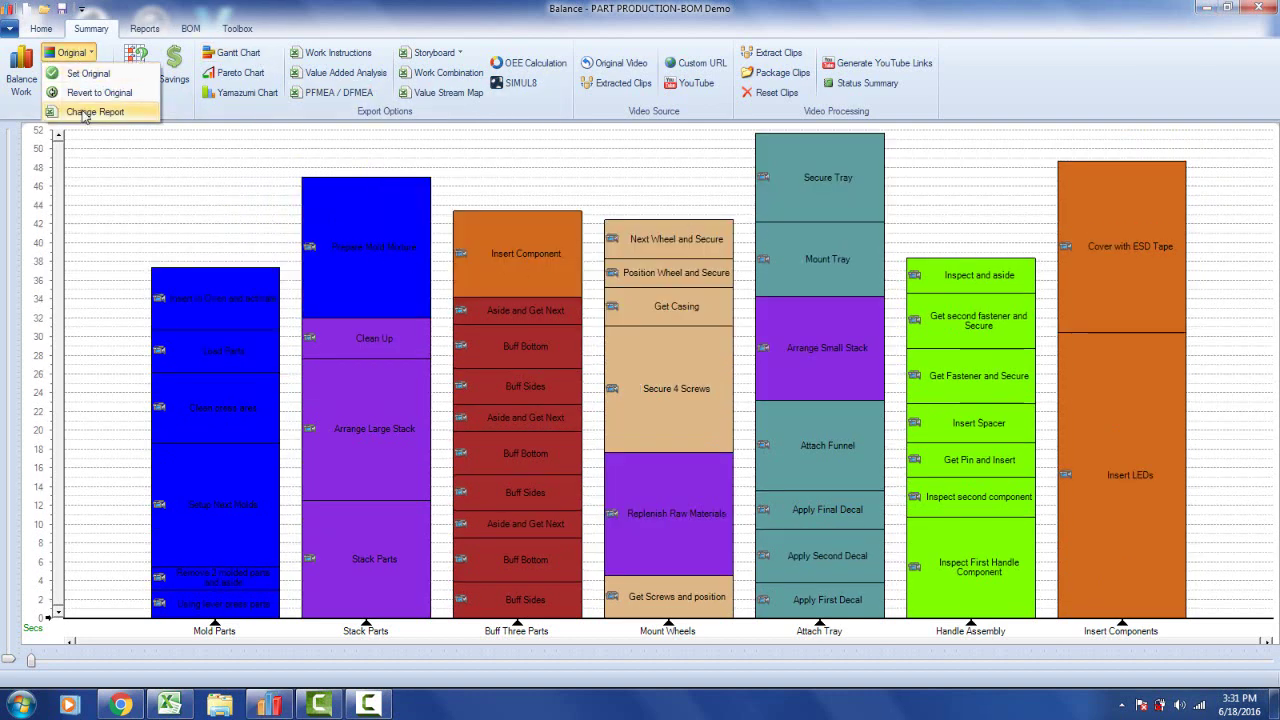
{"action": "left_click", "coordinate": [647, 160]}
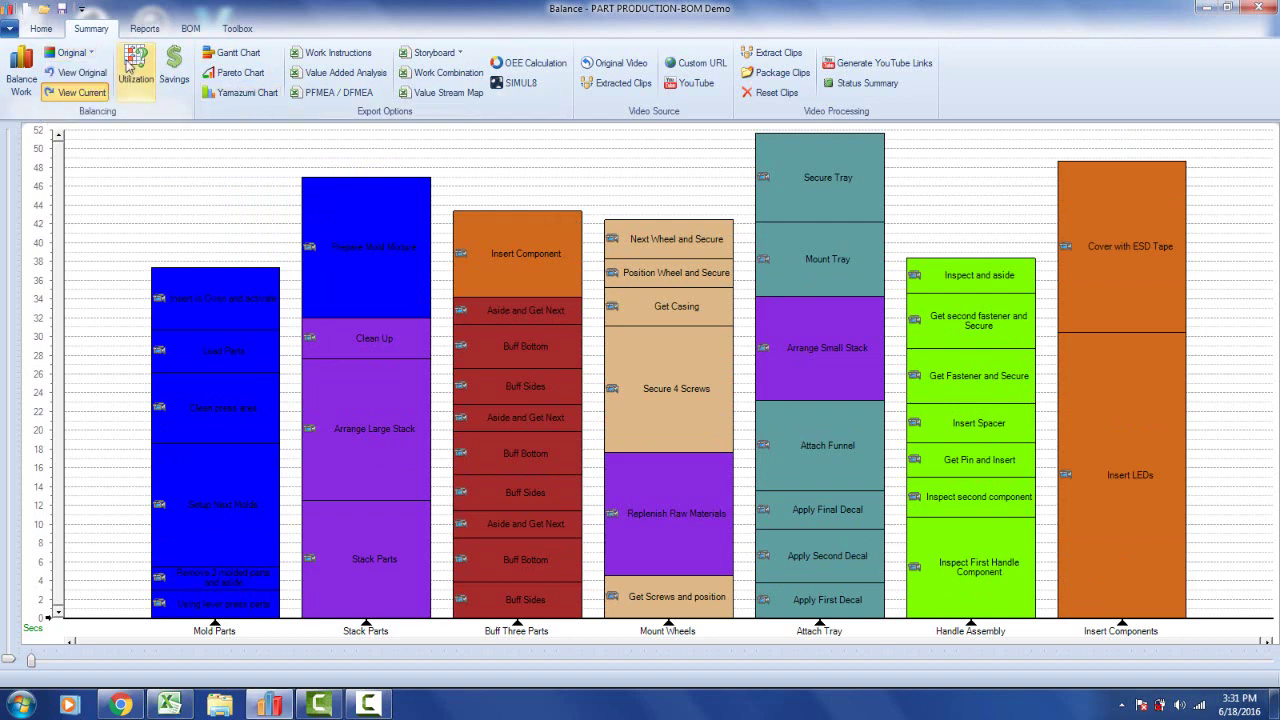
- Revert the current line balance to the original balance
{"action": "left_click", "coordinate": [89, 55]}
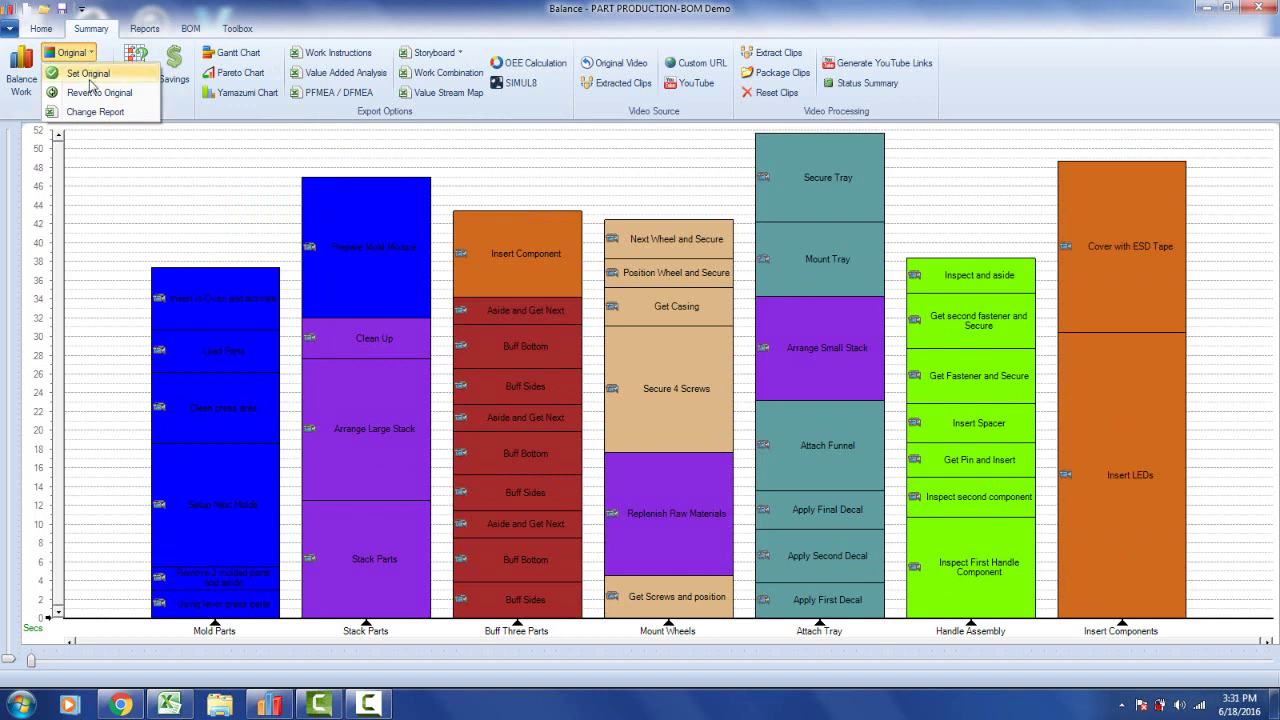
{"action": "left_click", "coordinate": [98, 92]}
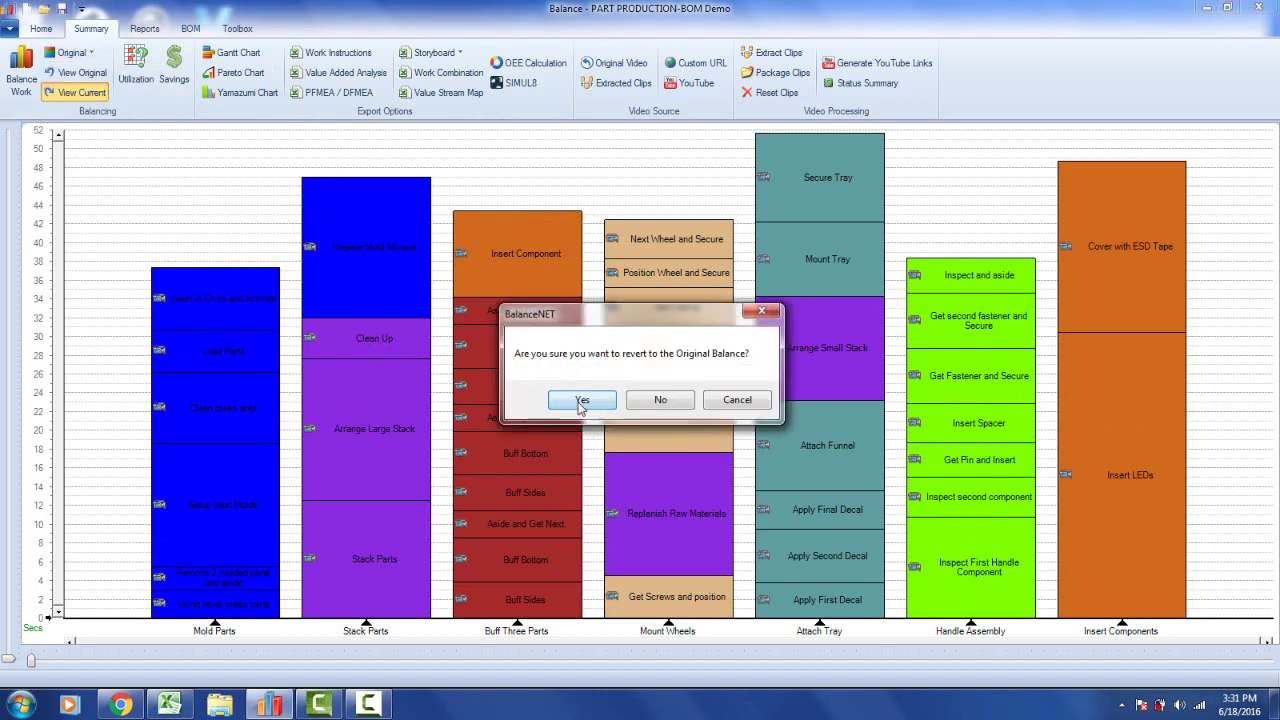
{"action": "left_click", "coordinate": [581, 401]}
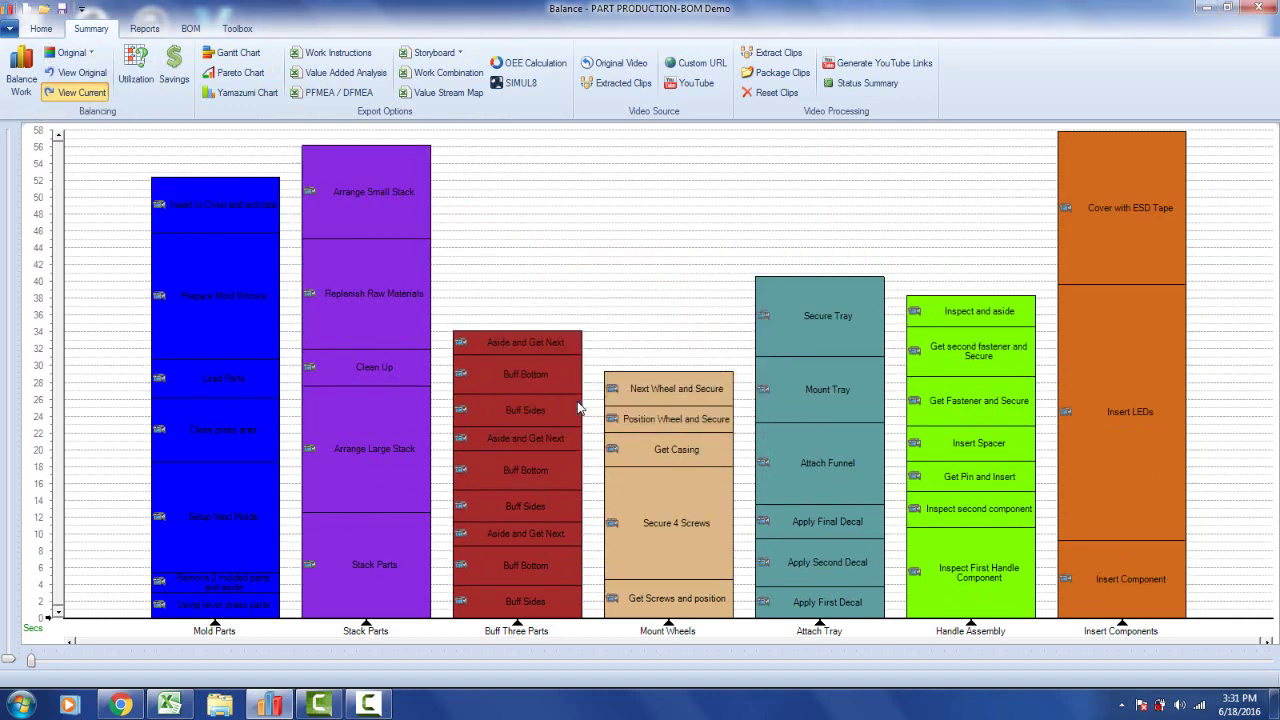